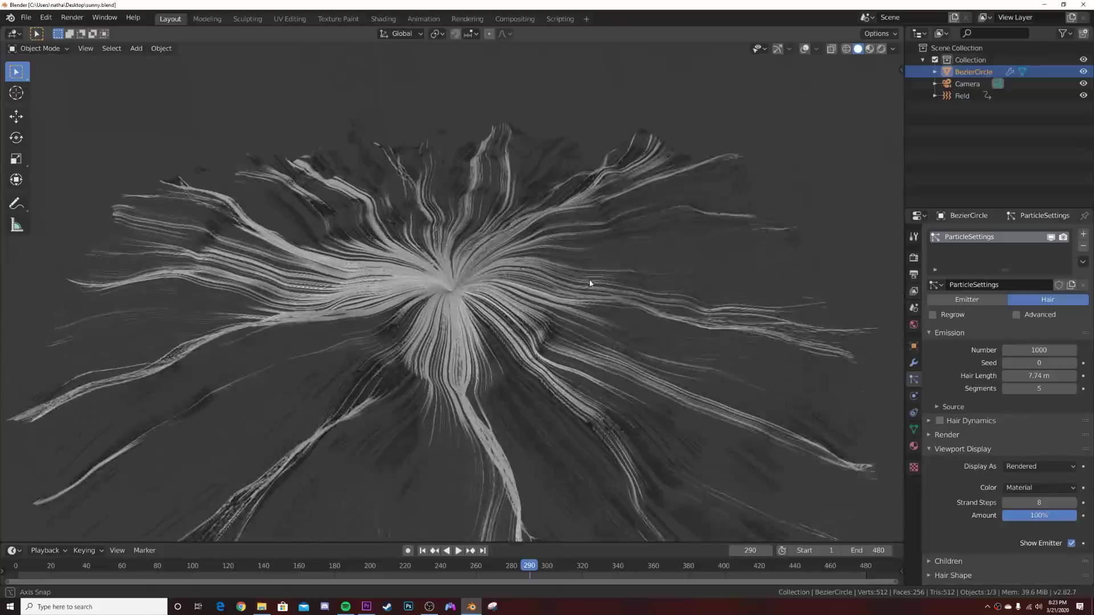
Examine the finished sun-like hair effect in rendered view from several angles and up close
{"action": "left_click", "coordinate": [881, 48]}
{"action": "mouse_move", "coordinate": [576, 239]}
{"action": "middle_mouse_down"}
{"action": "mouse_move", "coordinate": [549, 316]}
{"action": "mouse_move", "coordinate": [526, 329]}
{"action": "middle_mouse_up"}
{"action": "scroll", "coordinate": [526, 328], "scroll_direction": "up", "scroll_amount": 1}
{"action": "scroll", "coordinate": [526, 332], "scroll_direction": "up", "scroll_amount": 2}
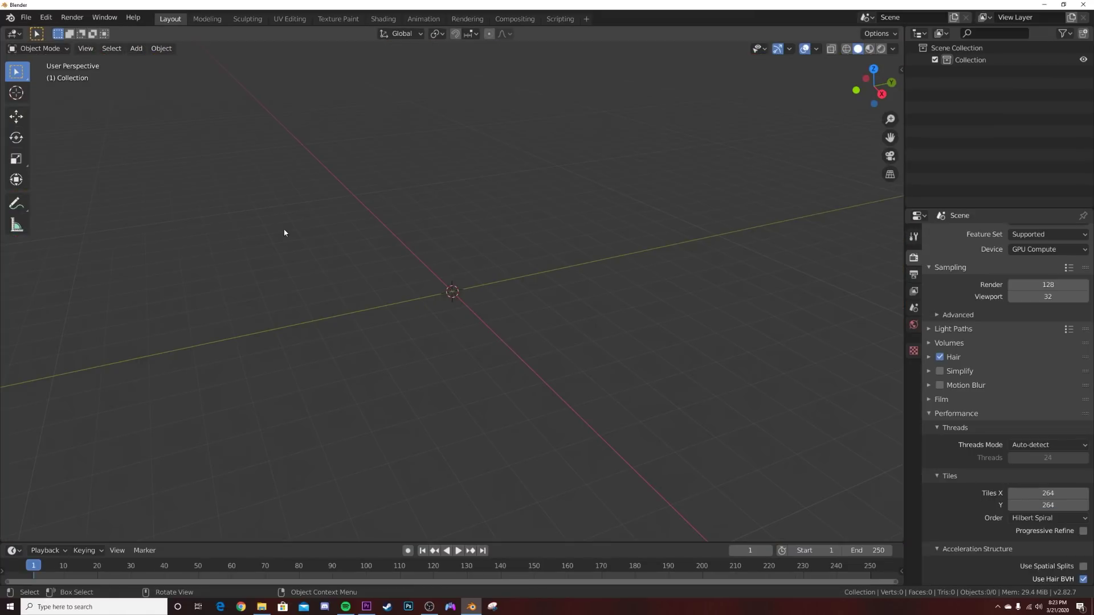
{"action": "middle_click_drag", "start_coordinate": [286, 233], "coordinate": [399, 284]}
{"action": "scroll", "coordinate": [1025, 267], "scroll_direction": "up", "scroll_amount": 1}
Switch the render engine to Eevee and add a Bezier circle curve at the origin
{"action": "left_click", "coordinate": [1031, 234]}
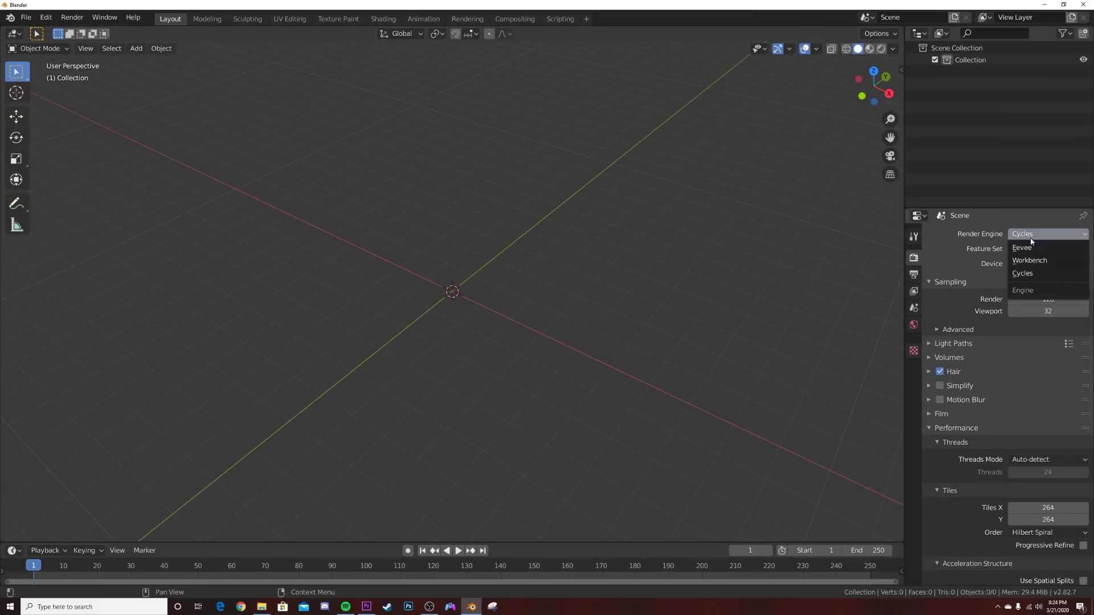
{"action": "left_click", "coordinate": [1032, 249]}
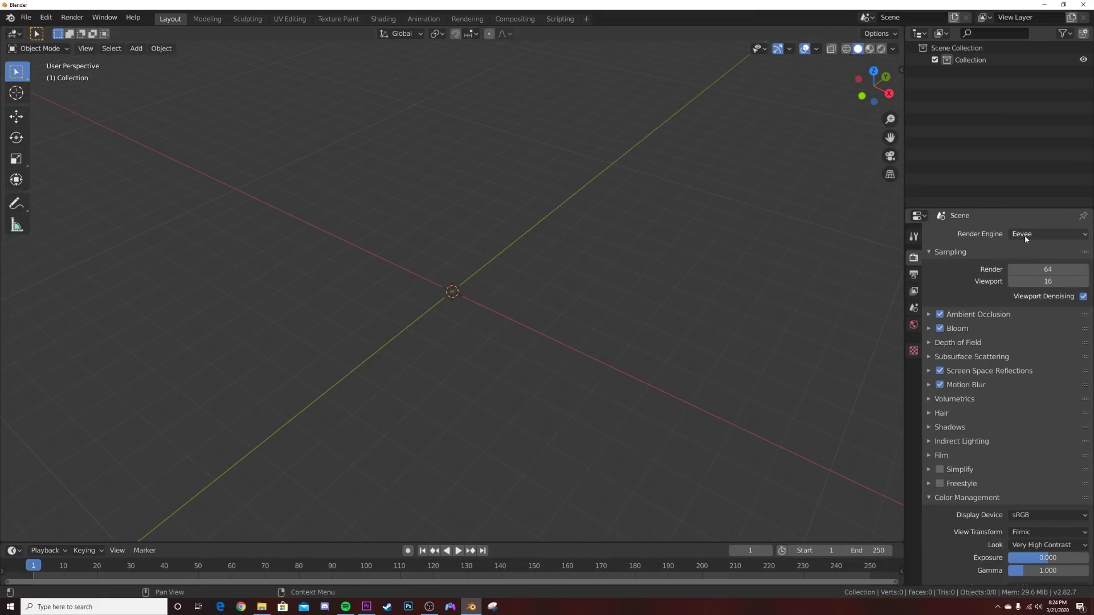
{"action": "key", "text": "shift+a"}
{"action": "mouse_move", "coordinate": [465, 287]}
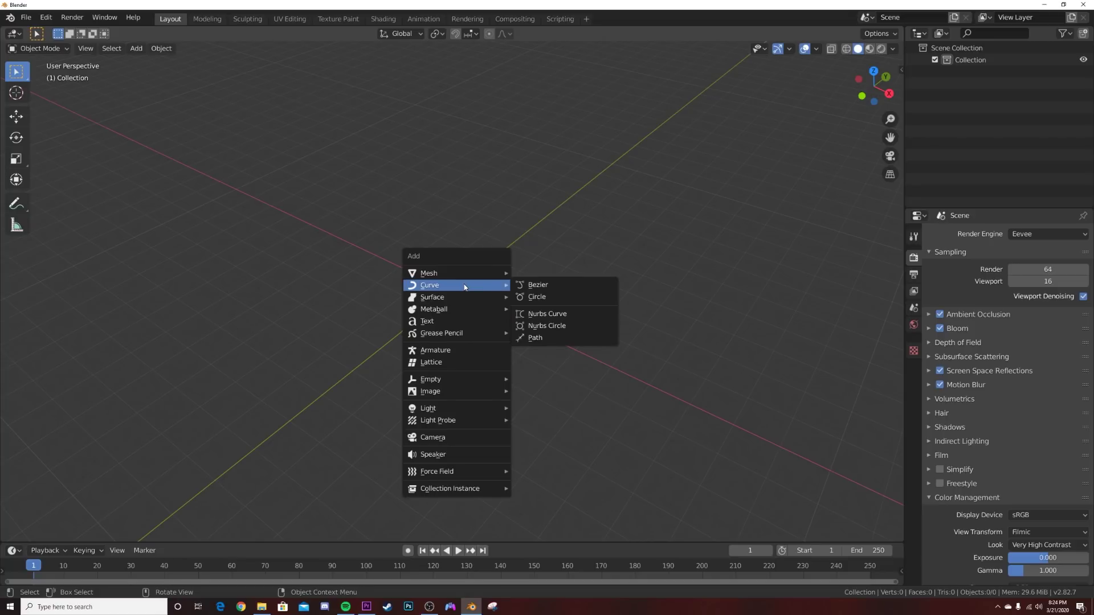
{"action": "left_click", "coordinate": [537, 297]}
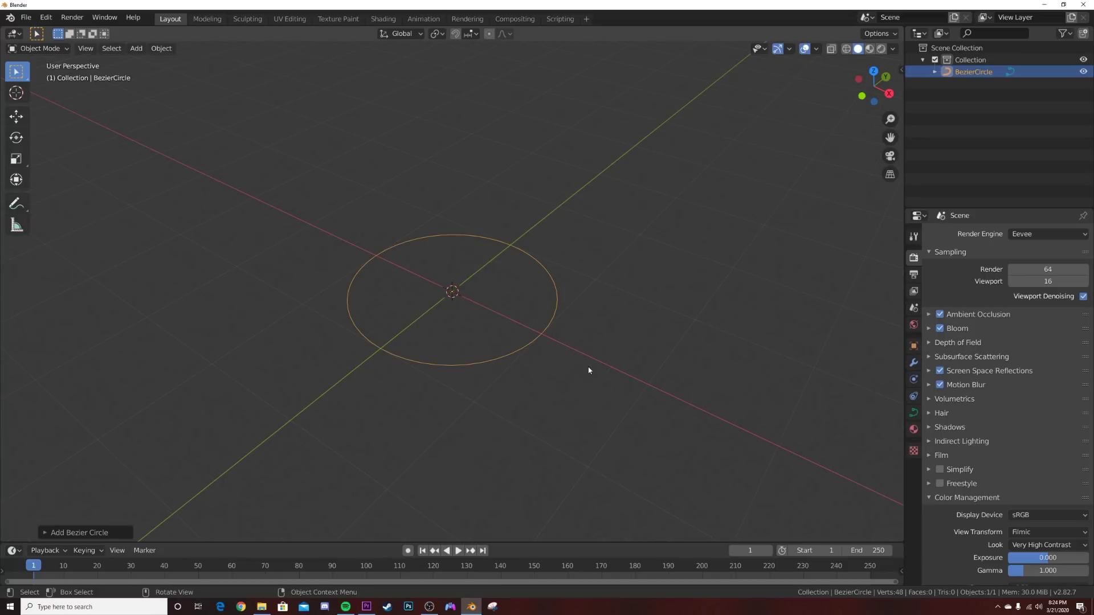
Smooth the Bezier circle by setting its preview resolution U to 64
{"action": "scroll", "coordinate": [588, 367], "scroll_direction": "up", "scroll_amount": 5}
{"action": "middle_click_drag", "start_coordinate": [588, 367], "coordinate": [583, 407]}
{"action": "scroll", "coordinate": [262, 405], "scroll_direction": "up", "scroll_amount": 5}
{"action": "middle_click_drag", "start_coordinate": [217, 374], "coordinate": [271, 418], "text": "shift"}
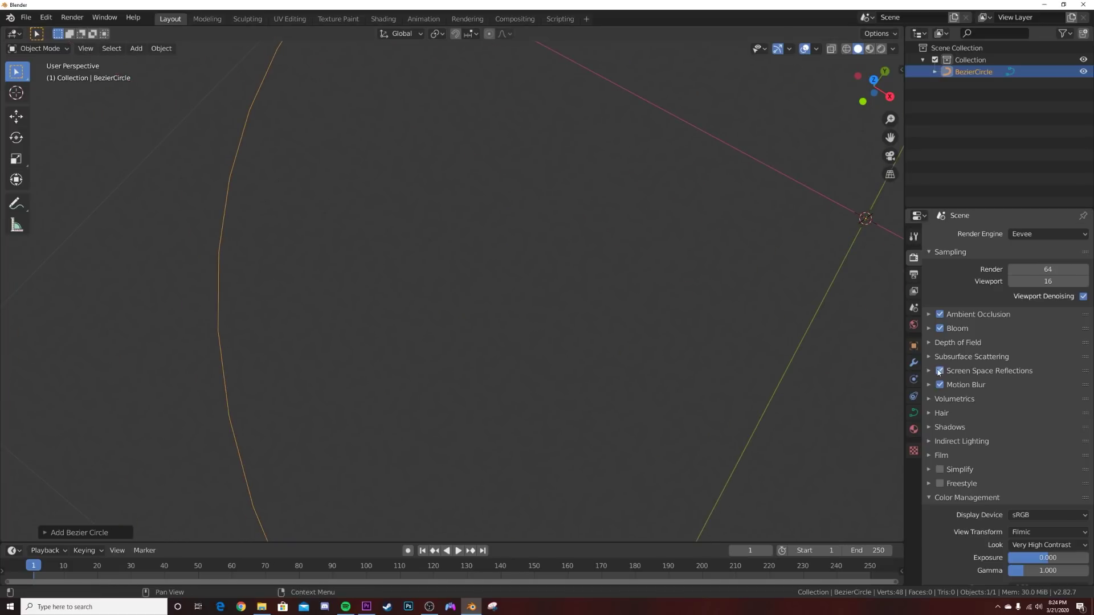
{"action": "left_click", "coordinate": [913, 414]}
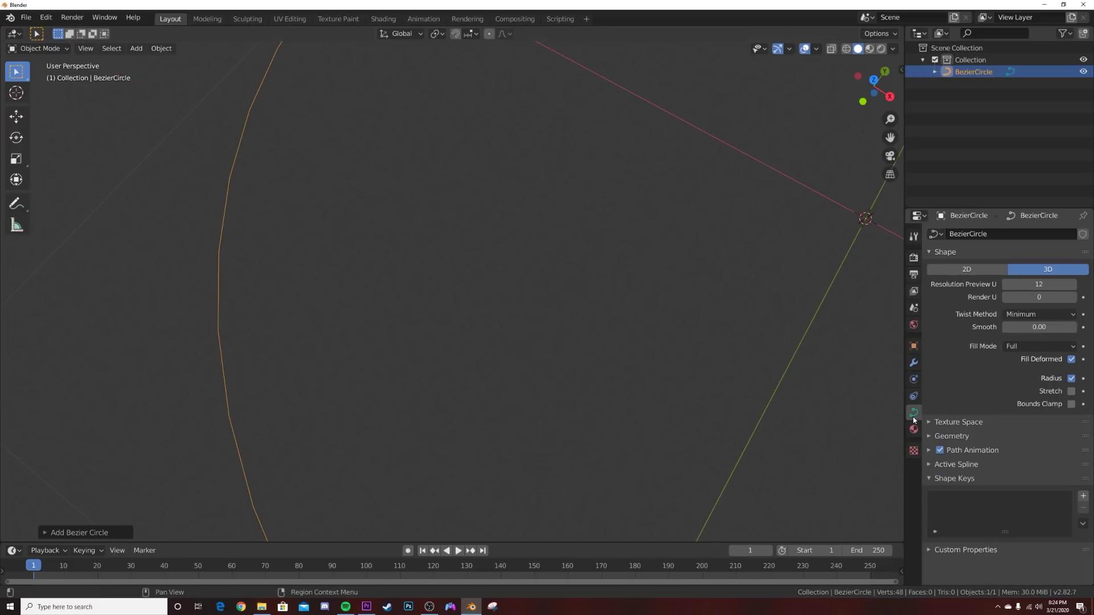
{"action": "left_click", "coordinate": [1010, 291]}
{"action": "type", "text": "64"}
{"action": "key", "text": "Return"}
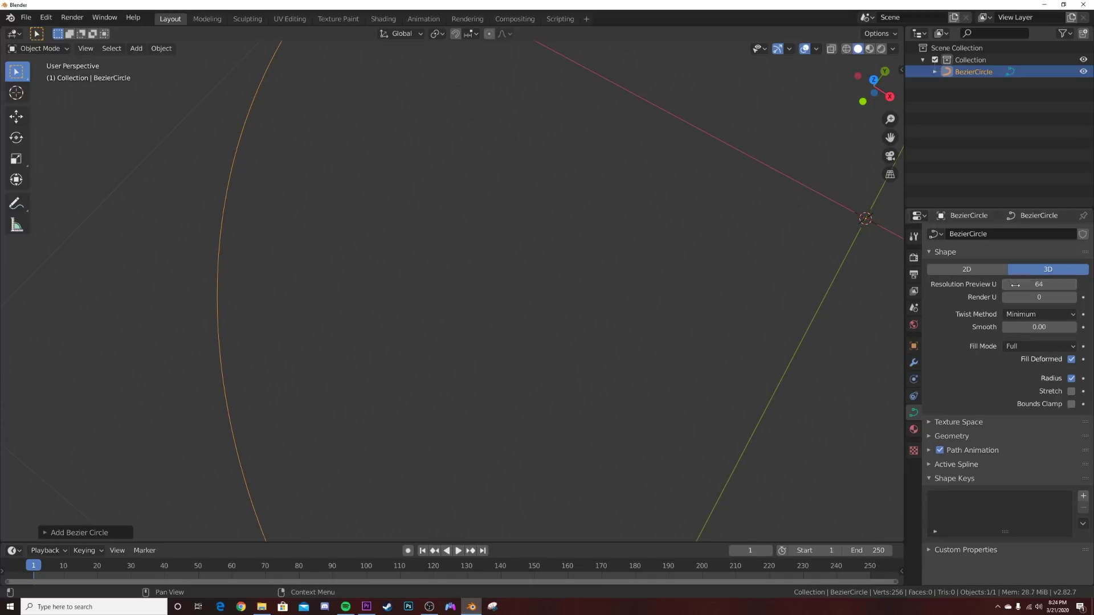
Extrude the Bezier circle's geometry by 0.06 m to form a thin vertical band
{"action": "scroll", "coordinate": [589, 290], "scroll_direction": "down", "scroll_amount": 5}
{"action": "middle_click_drag", "start_coordinate": [484, 302], "coordinate": [707, 386]}
{"action": "left_click", "coordinate": [967, 439]}
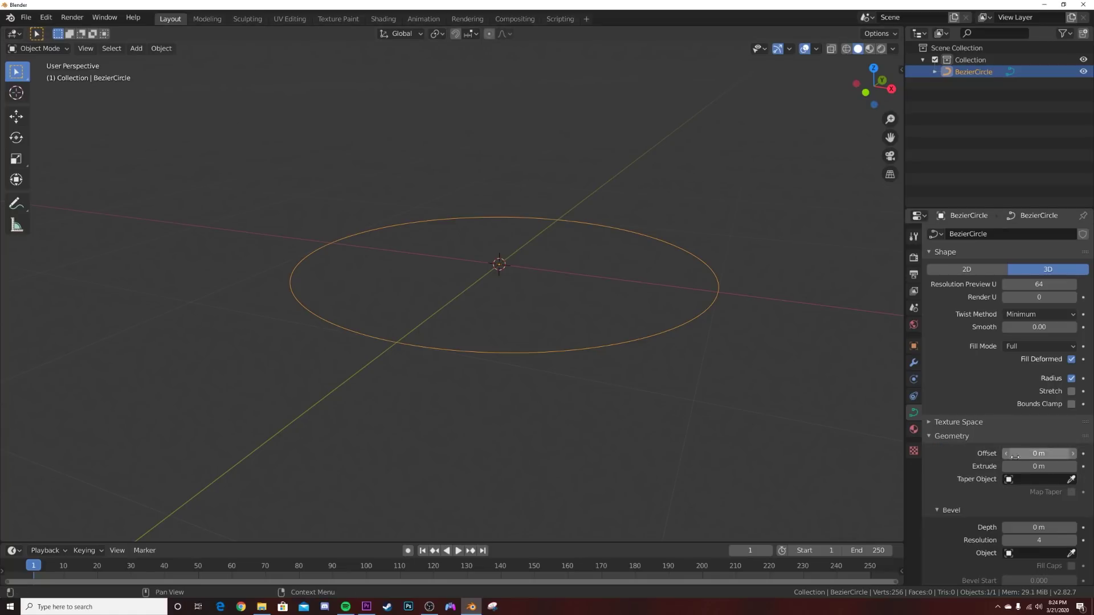
{"action": "left_click_drag", "start_coordinate": [1037, 466], "coordinate": [1066, 466]}
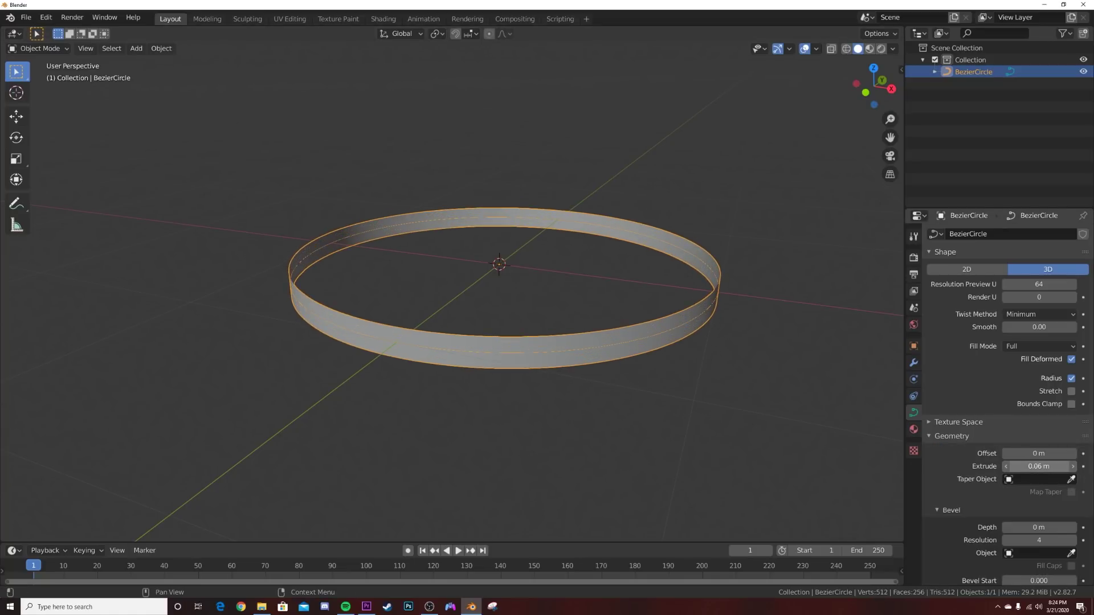
Convert the extruded circle curve to a mesh and check its vertices and faces in Edit Mode
{"action": "scroll", "coordinate": [474, 346], "scroll_direction": "down", "scroll_amount": 10}
{"action": "middle_click_drag", "start_coordinate": [475, 338], "coordinate": [488, 267]}
{"action": "scroll", "coordinate": [466, 382], "scroll_direction": "up", "scroll_amount": 8}
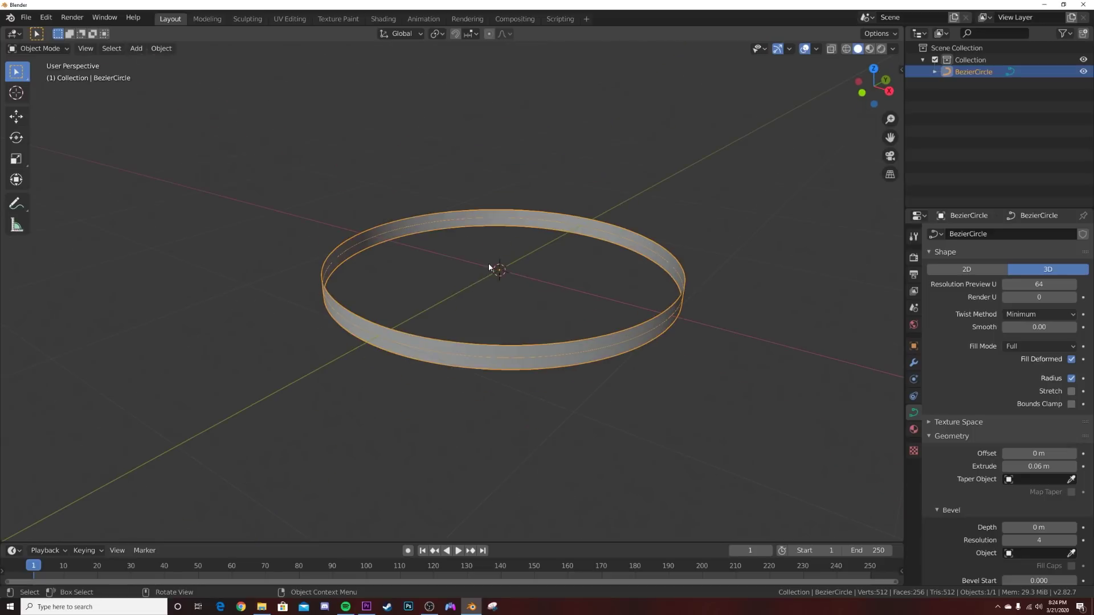
{"action": "right_click", "coordinate": [488, 266]}
{"action": "left_click", "coordinate": [489, 266]}
{"action": "key", "text": "Tab"}
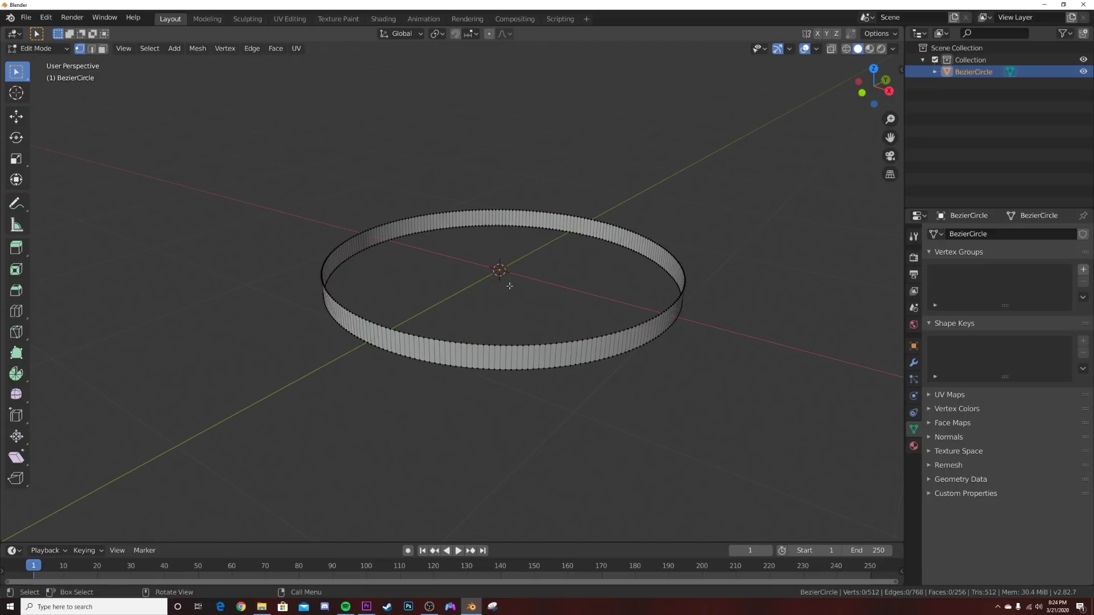
{"action": "scroll", "coordinate": [512, 319], "scroll_direction": "up", "scroll_amount": 4}
{"action": "middle_click_drag", "start_coordinate": [520, 359], "coordinate": [568, 420]}
{"action": "key", "text": "a"}
{"action": "scroll", "coordinate": [568, 420], "scroll_direction": "down", "scroll_amount": 4}
{"action": "key", "text": "Tab"}
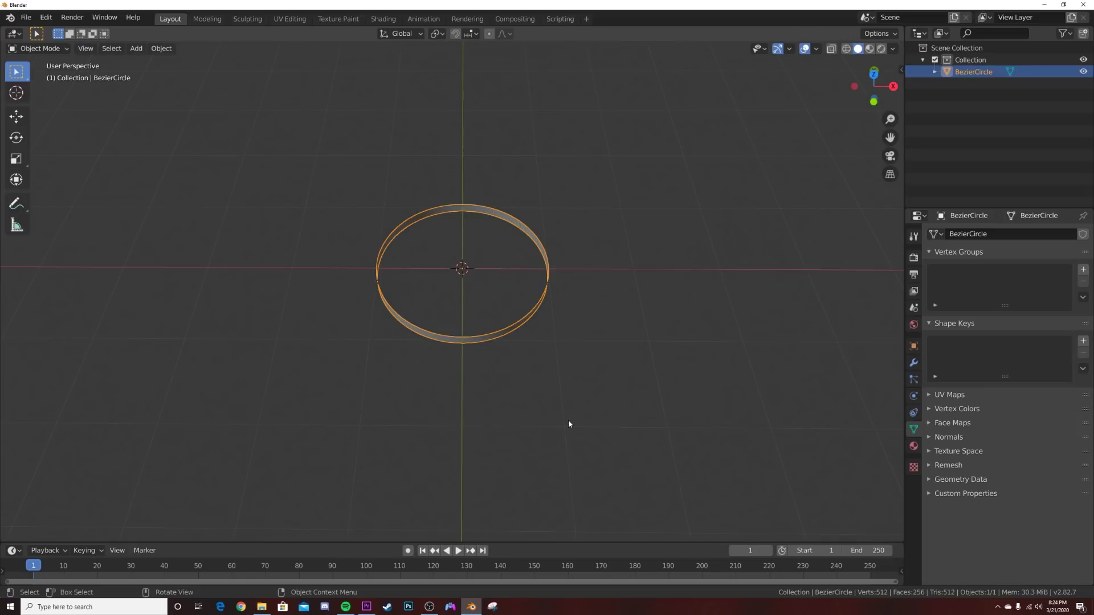
Add a particle system to the ring mesh and set its type to Hair
{"action": "left_click", "coordinate": [914, 382]}
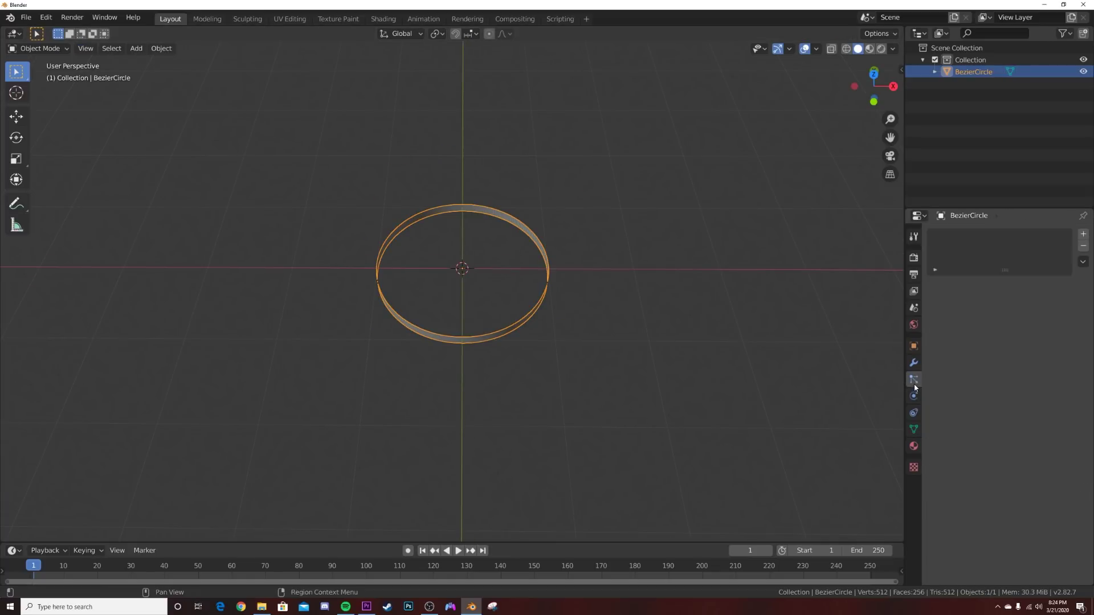
{"action": "left_click", "coordinate": [1082, 234]}
{"action": "left_click", "coordinate": [1047, 299]}
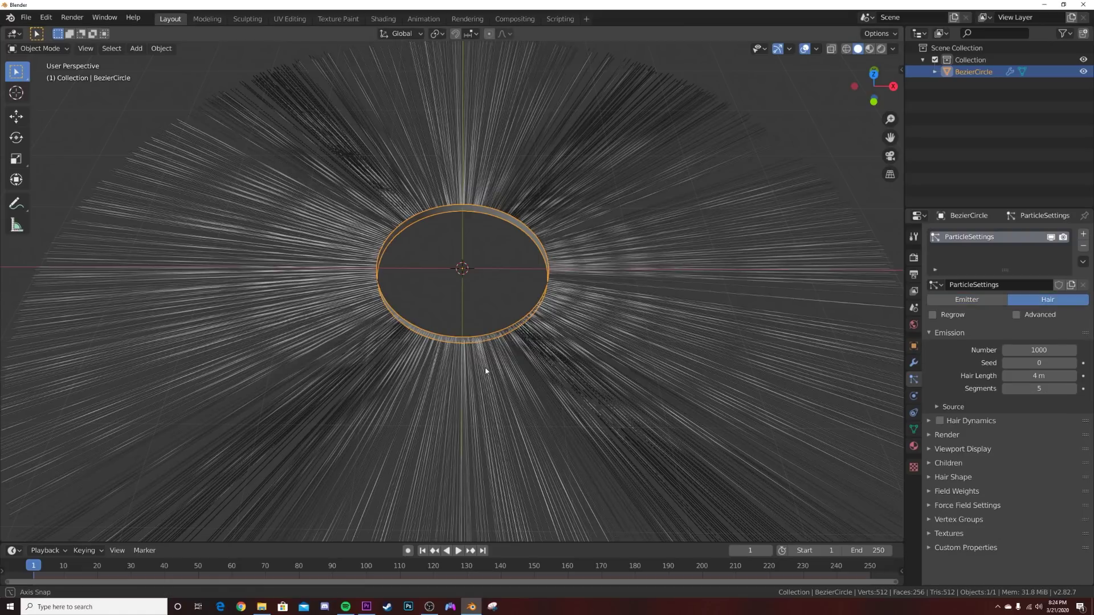
Add a Turbulence force field at the center of the ring
{"action": "middle_click_drag", "start_coordinate": [485, 371], "coordinate": [494, 272]}
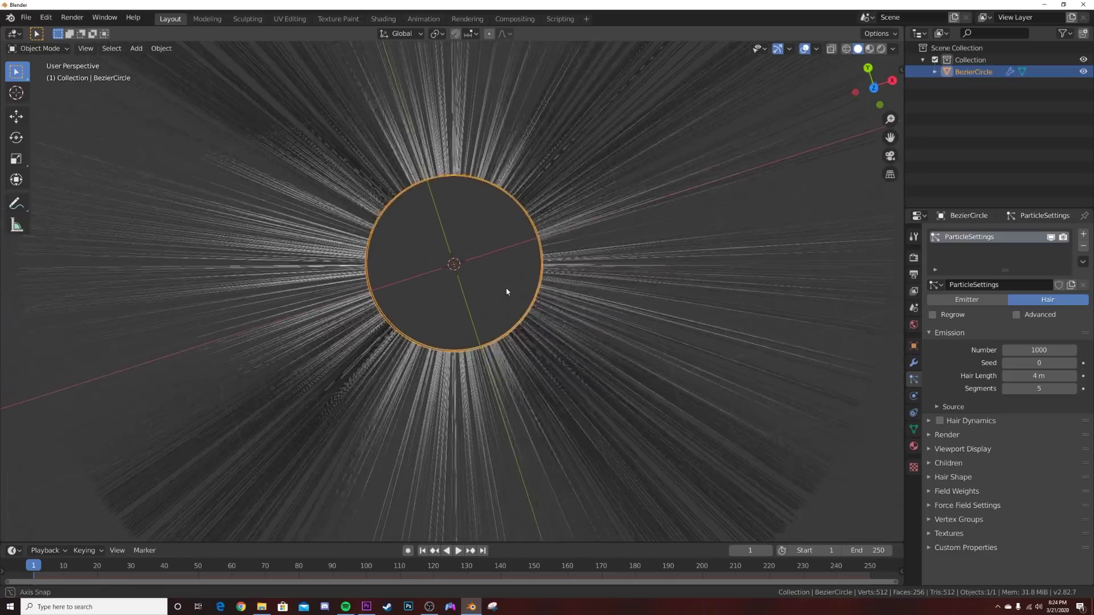
{"action": "key", "text": "shift+a"}
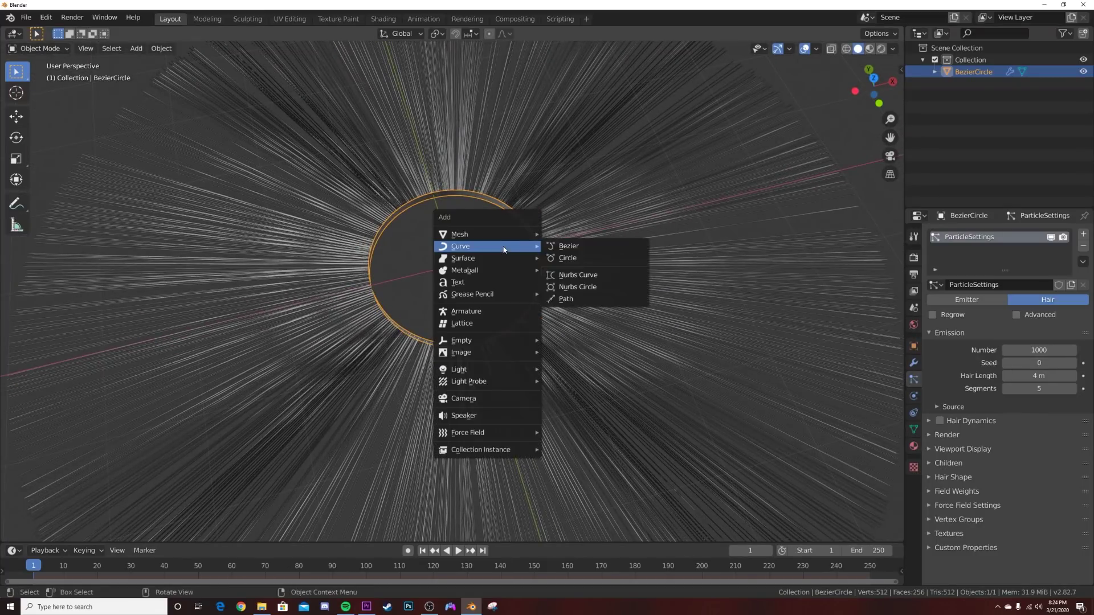
{"action": "mouse_move", "coordinate": [474, 432]}
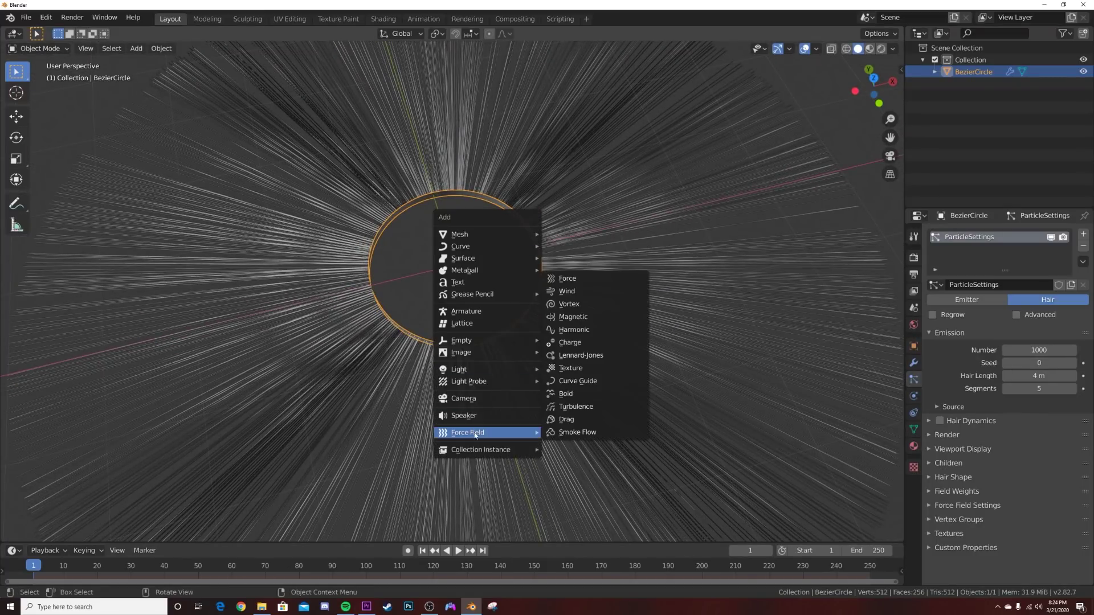
{"action": "left_click", "coordinate": [580, 407]}
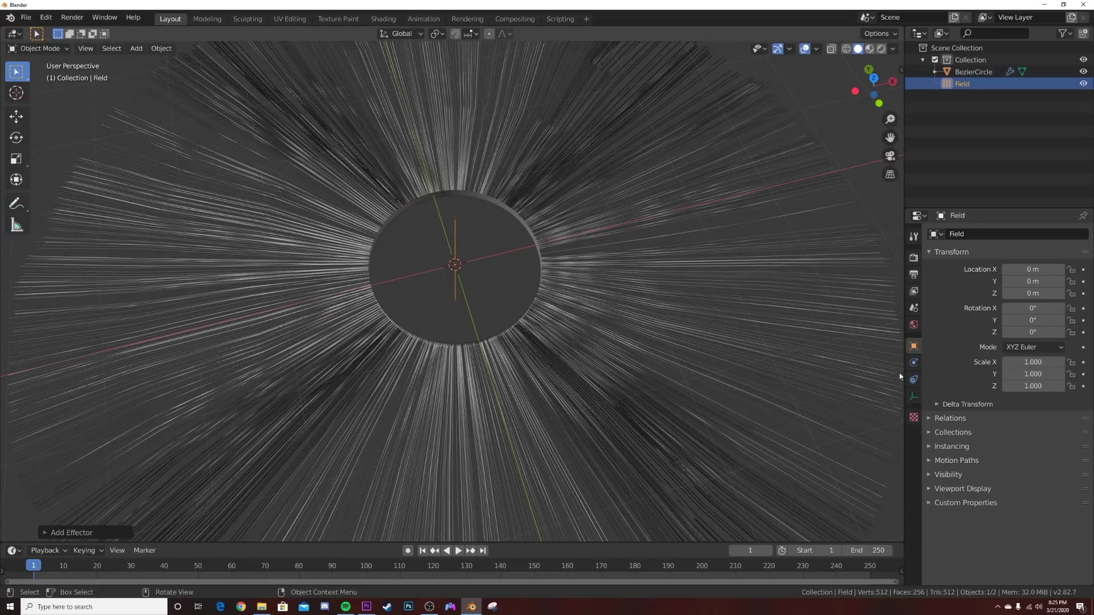
Raise the turbulence field's strength to 3.4 and then slightly beyond, so the hair strands bend more
{"action": "left_click", "coordinate": [915, 365]}
{"action": "left_click_drag", "start_coordinate": [1038, 338], "coordinate": [1072, 338]}
{"action": "middle_click_drag", "start_coordinate": [330, 342], "coordinate": [337, 308]}
{"action": "middle_click_drag", "start_coordinate": [438, 296], "coordinate": [397, 330]}
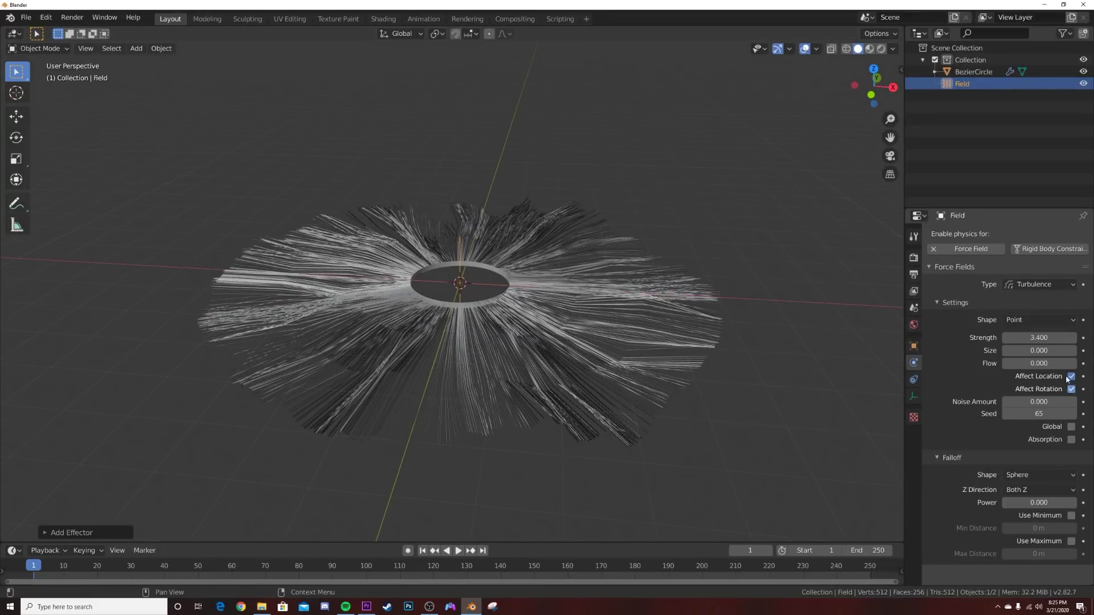
{"action": "mouse_move", "coordinate": [1038, 338]}
{"action": "left_mouse_down"}
{"action": "mouse_move", "coordinate": [1085, 337]}
{"action": "mouse_move", "coordinate": [1053, 337]}
{"action": "left_mouse_up"}
Set the viewport display strand steps of the ring's hair particles to 8
{"action": "left_click", "coordinate": [519, 357]}
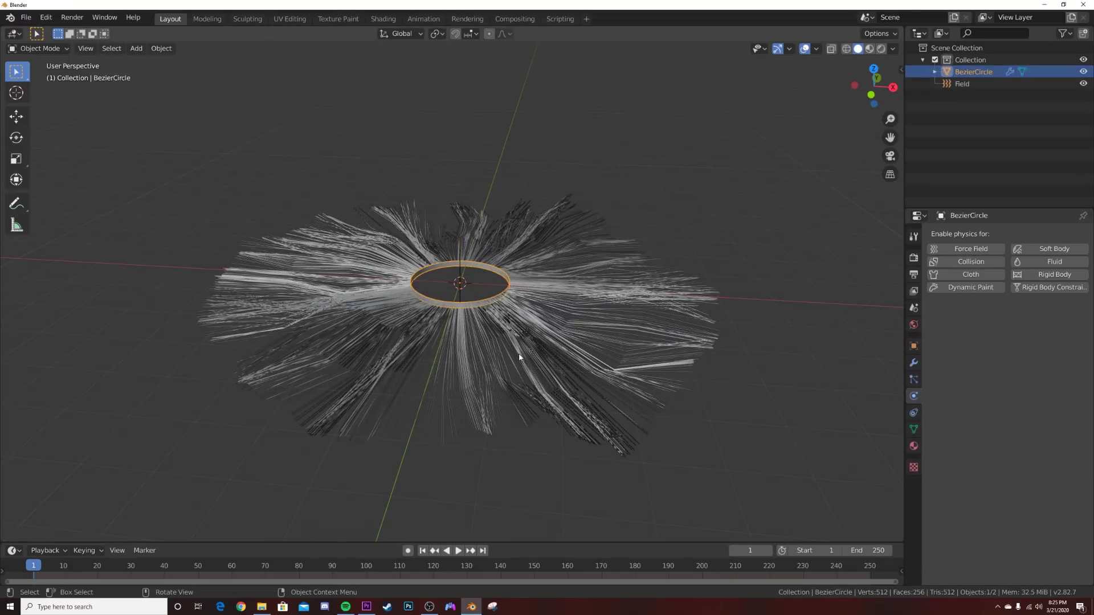
{"action": "left_click", "coordinate": [914, 380]}
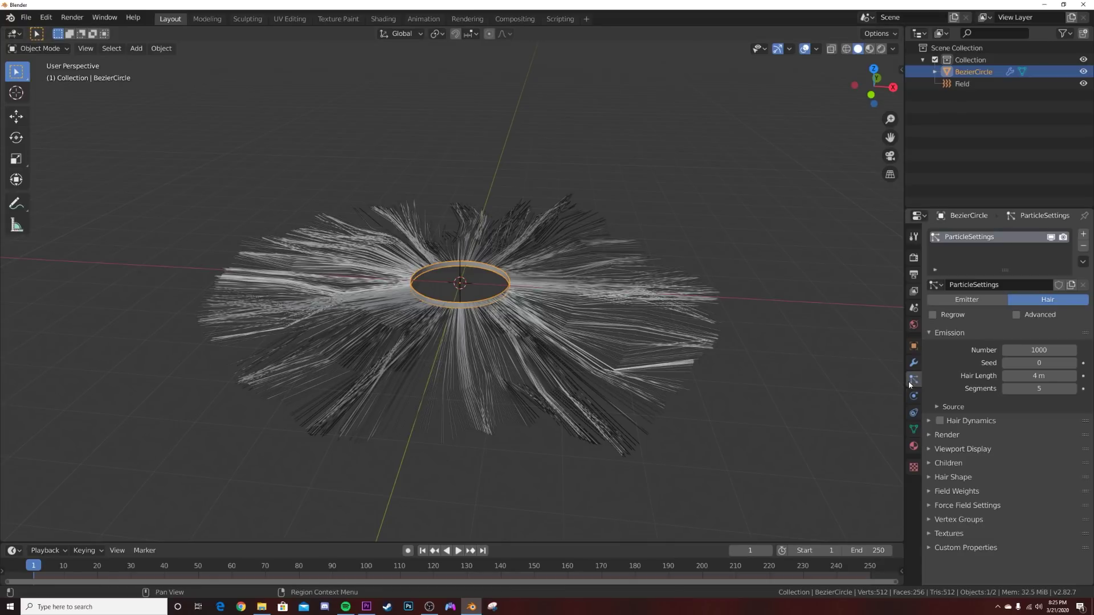
{"action": "left_click", "coordinate": [968, 449]}
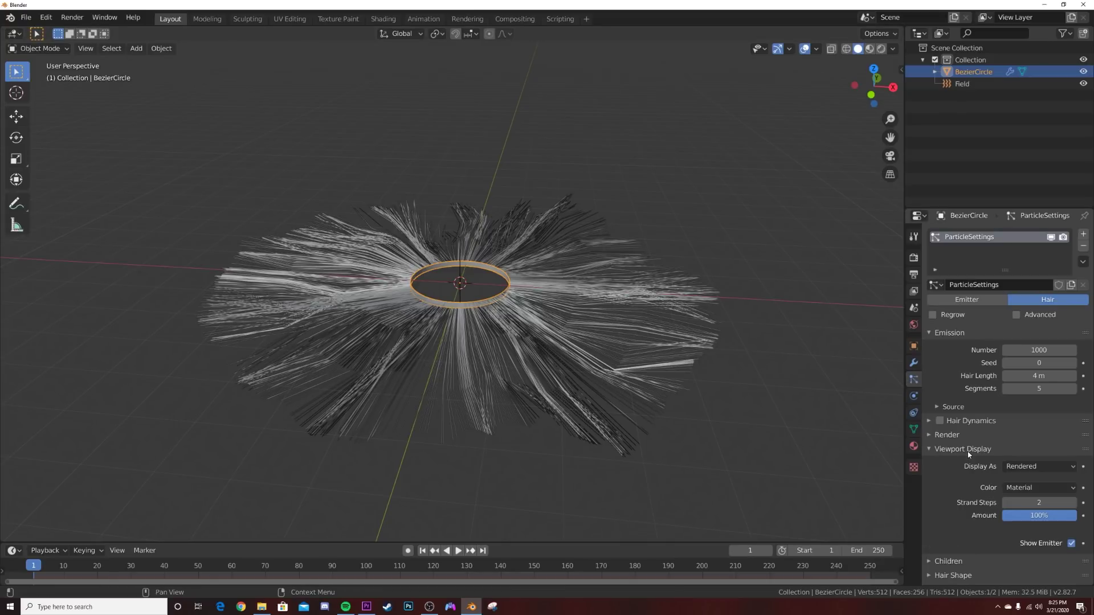
{"action": "left_click", "coordinate": [1043, 501]}
{"action": "key", "text": "Return"}
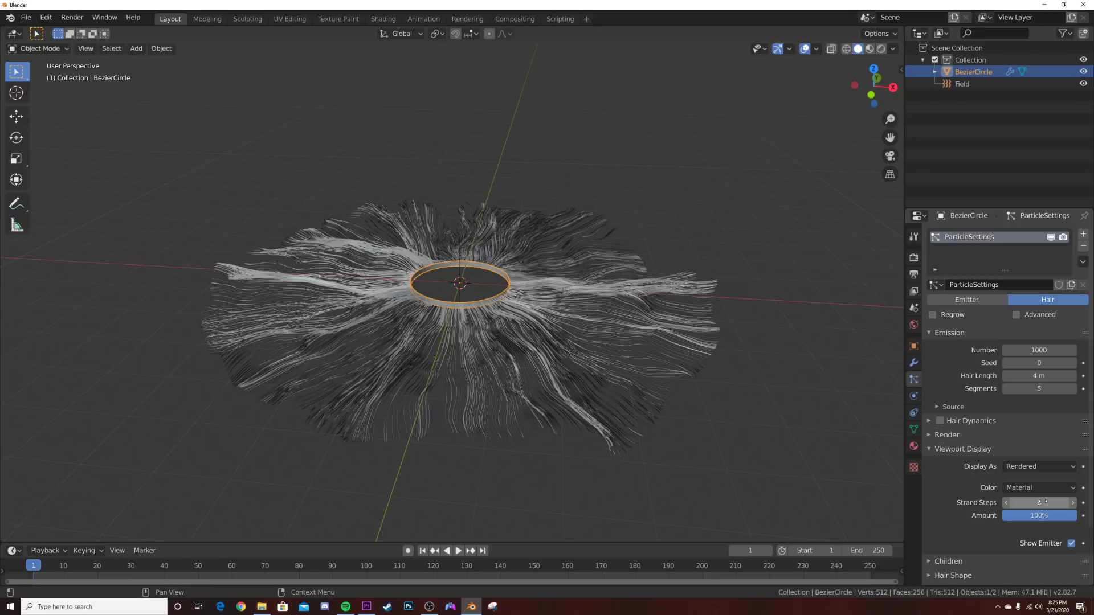
Add a camera to the scene at the center of the ring
{"action": "middle_click_drag", "start_coordinate": [660, 298], "coordinate": [637, 267]}
{"action": "scroll", "coordinate": [528, 310], "scroll_direction": "up", "scroll_amount": 4}
{"action": "middle_click_drag", "start_coordinate": [527, 310], "coordinate": [523, 337]}
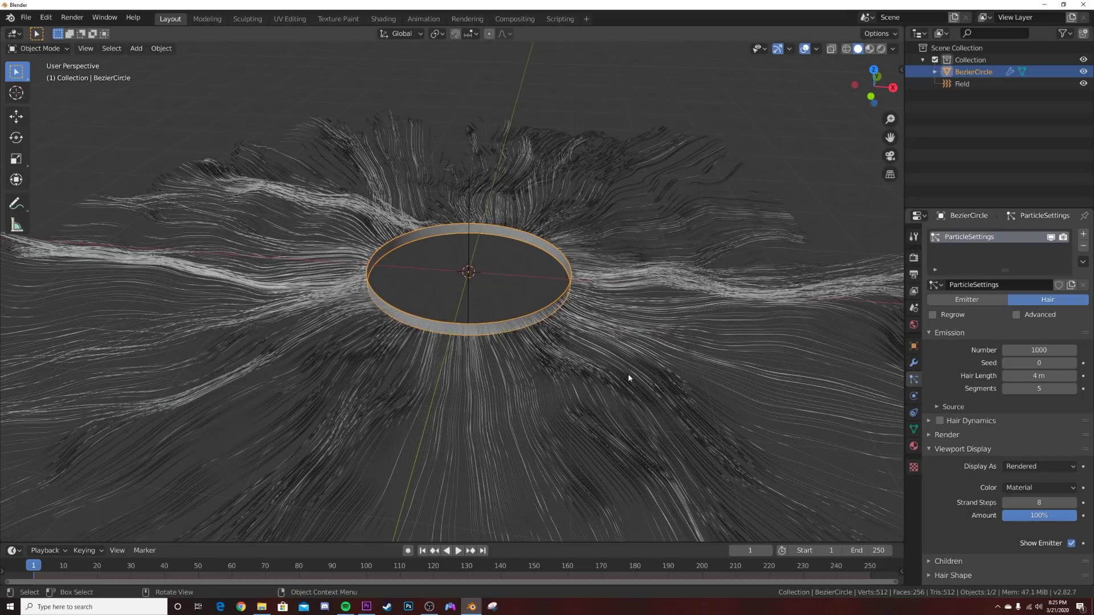
{"action": "middle_click_drag", "start_coordinate": [628, 375], "coordinate": [633, 272]}
{"action": "key", "text": "shift+a"}
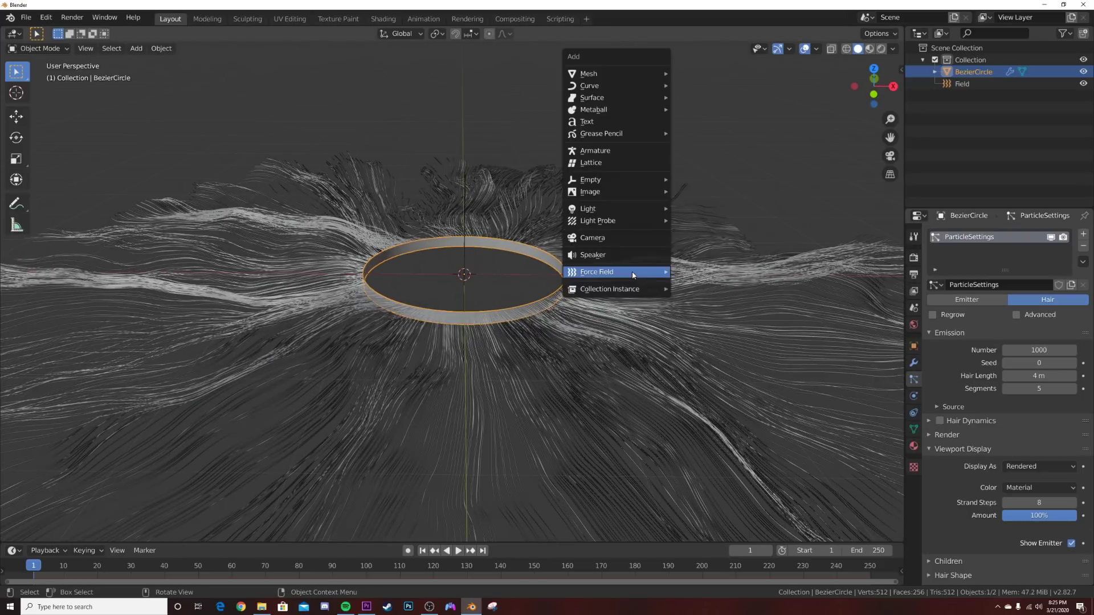
{"action": "left_click", "coordinate": [615, 238]}
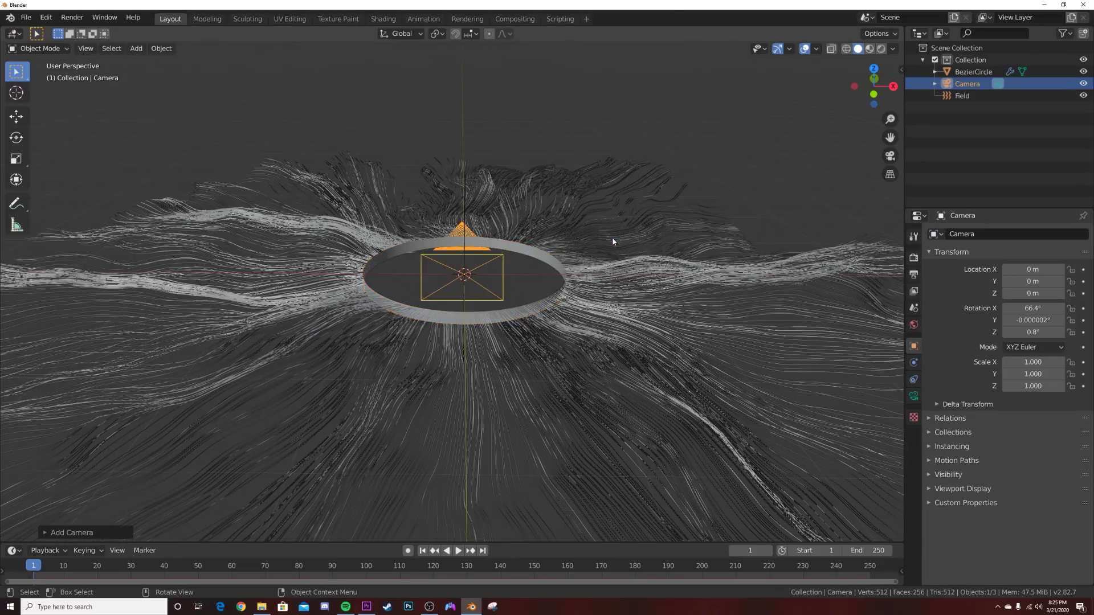
Set the camera's X, Y and Z rotation to 0° so it points straight down
{"action": "middle_click_drag", "start_coordinate": [614, 239], "coordinate": [533, 171]}
{"action": "left_click_drag", "start_coordinate": [1030, 308], "coordinate": [1003, 309]}
{"action": "left_click", "coordinate": [1031, 308]}
{"action": "type", "text": "0"}
{"action": "key", "text": "Tab"}
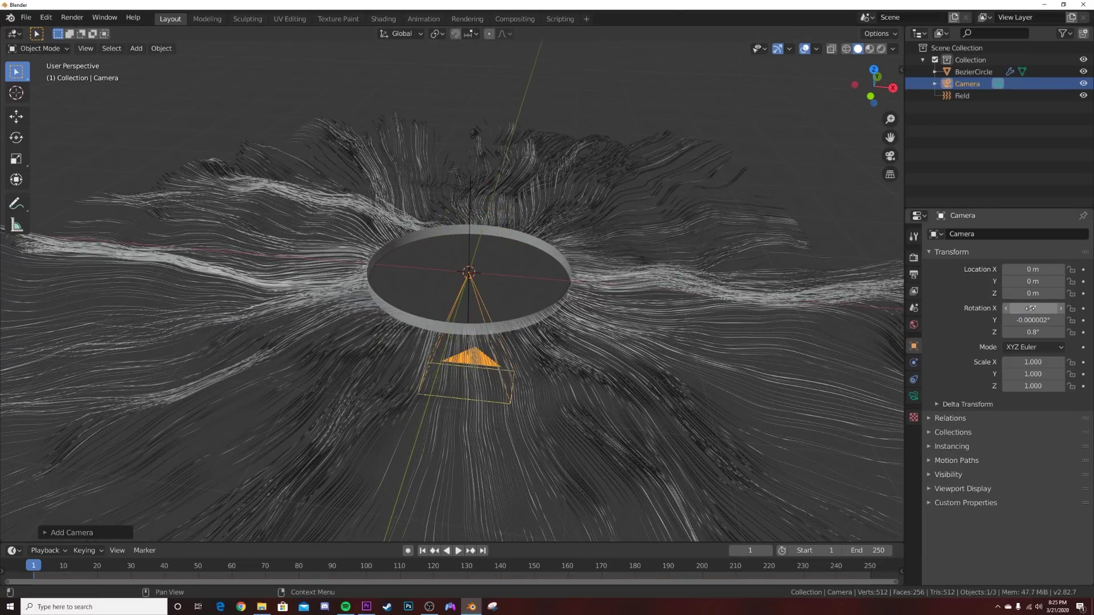
{"action": "type", "text": "0"}
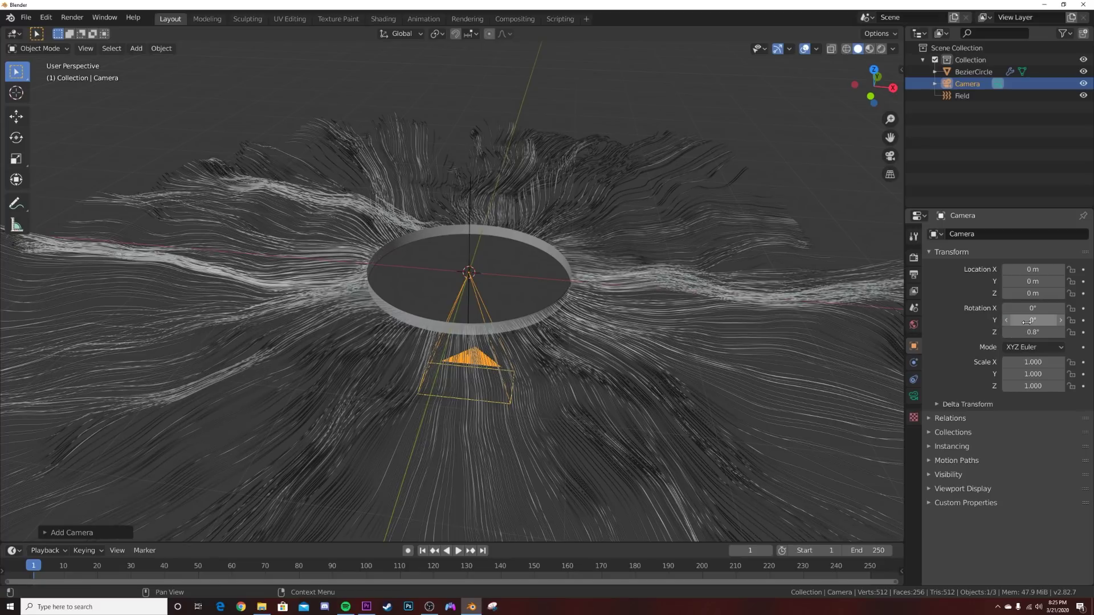
{"action": "key", "text": "Tab"}
{"action": "type", "text": "0"}
{"action": "key", "text": "Return"}
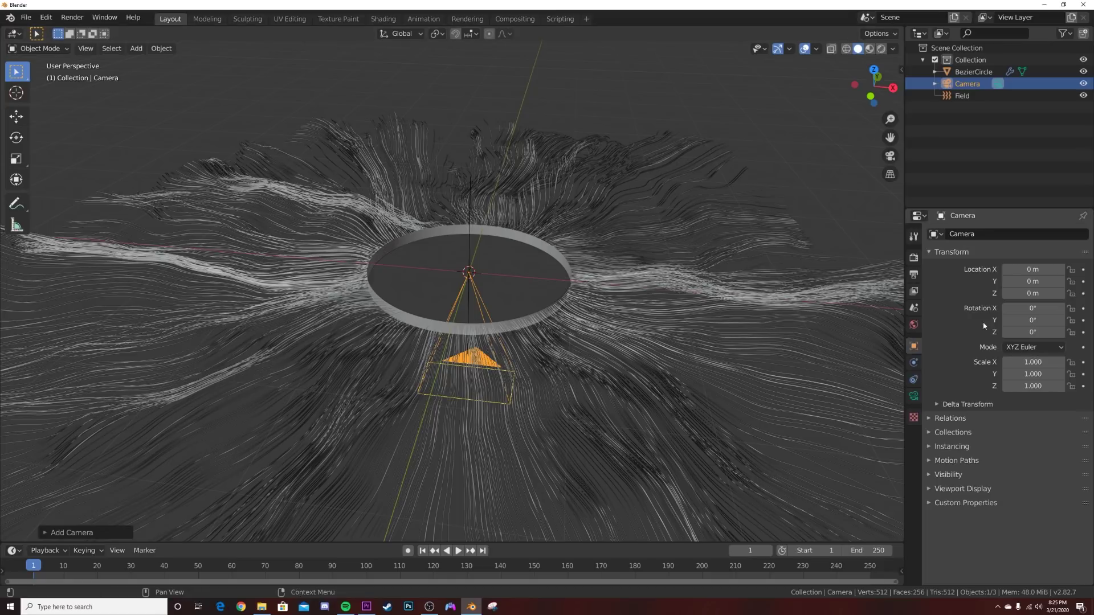
Look through the camera and move it about 27 m up along its local Z axis to frame the whole hair disc
{"action": "scroll", "coordinate": [500, 349], "scroll_direction": "down", "scroll_amount": 4}
{"action": "left_click", "coordinate": [16, 116]}
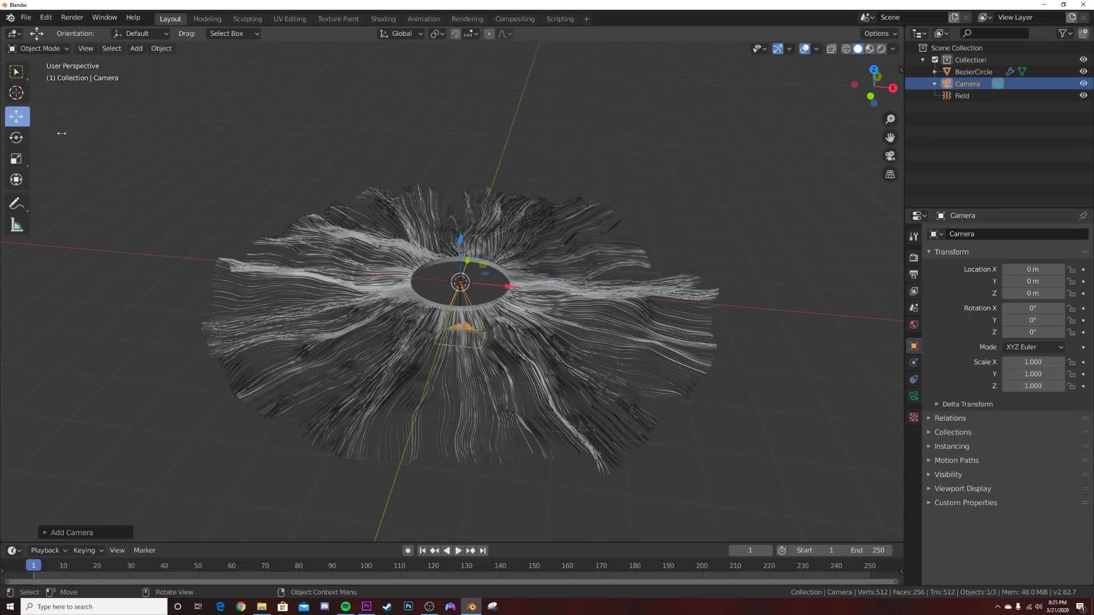
{"action": "key", "text": "KP_0"}
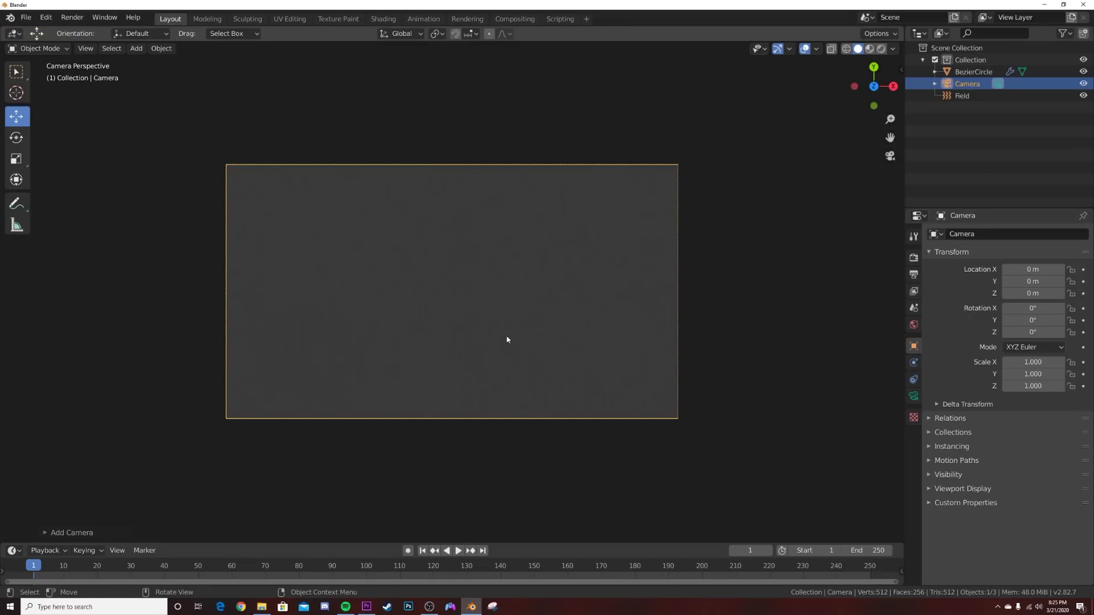
{"action": "key", "text": "g"}
{"action": "key", "text": "z"}
{"action": "key", "text": "z"}
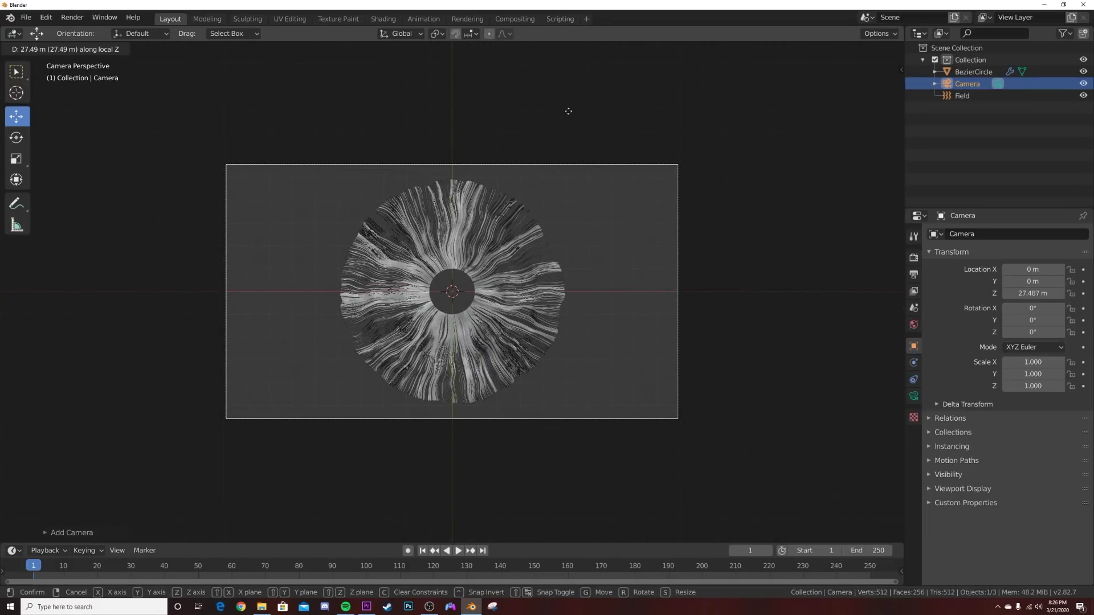
{"action": "left_click", "coordinate": [508, 185]}
Scale the ring down until the hole at the center of the hair disc practically closes
{"action": "scroll", "coordinate": [528, 254], "scroll_direction": "up", "scroll_amount": 3}
{"action": "scroll", "coordinate": [528, 254], "scroll_direction": "down", "scroll_amount": 1}
{"action": "left_click", "coordinate": [517, 288]}
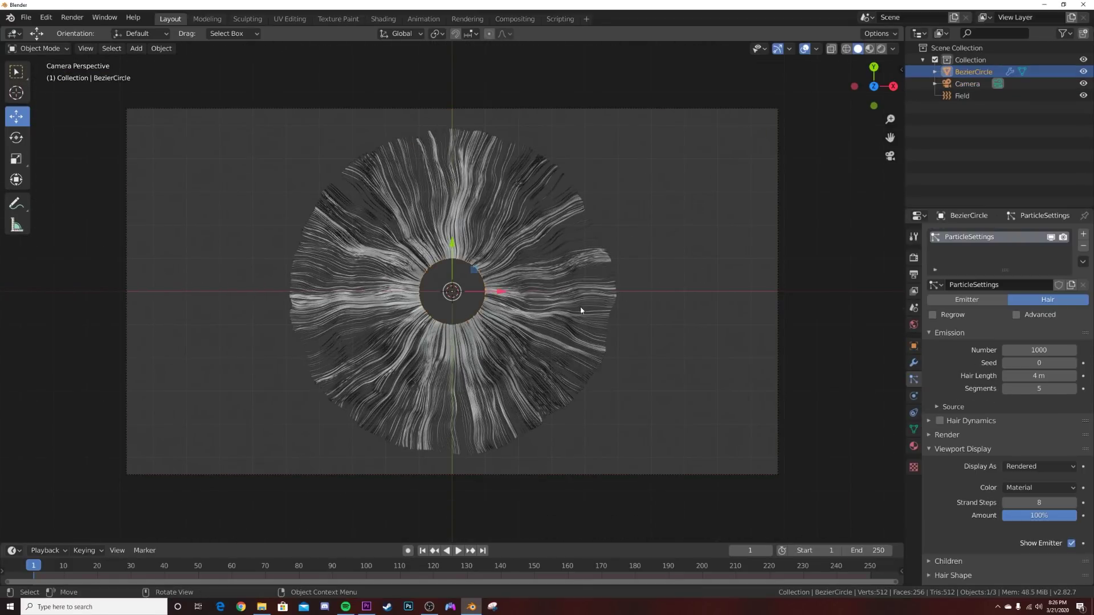
{"action": "key", "text": "s"}
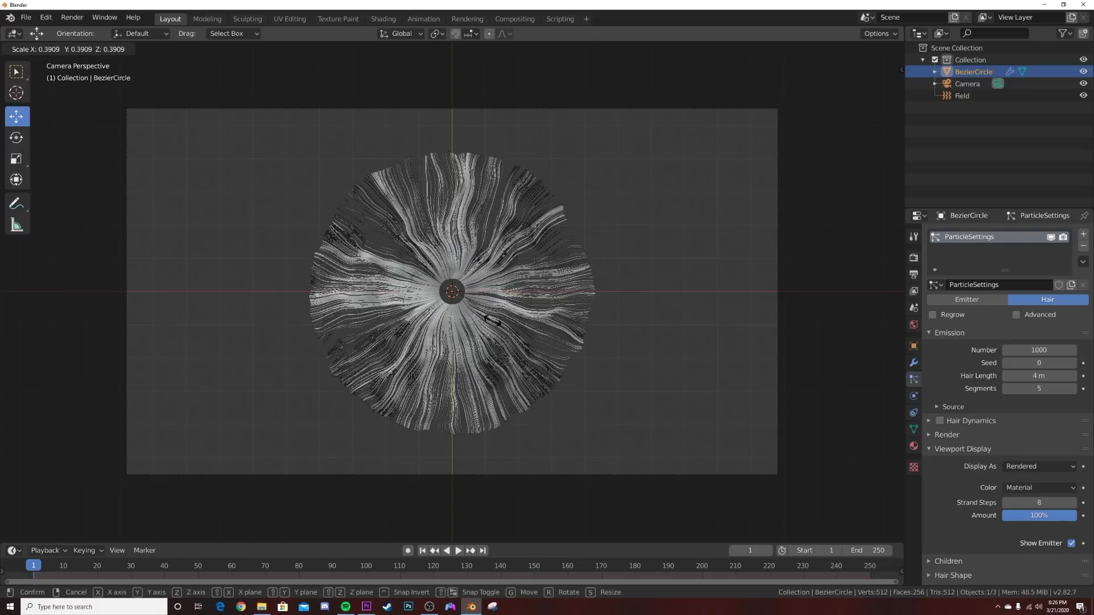
{"action": "left_click", "coordinate": [458, 327]}
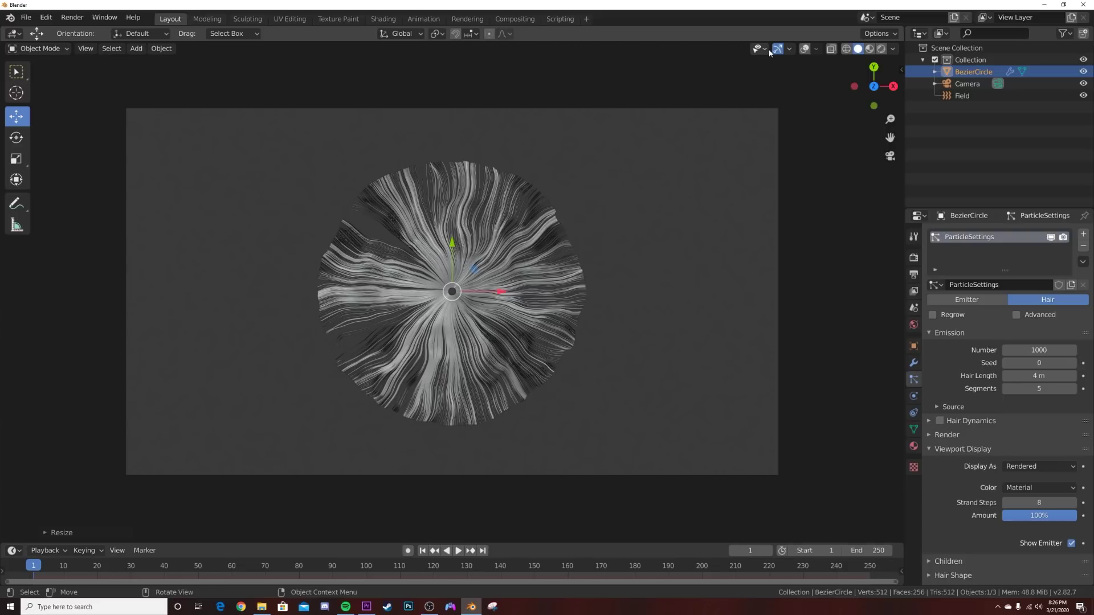
{"action": "key", "text": "s"}
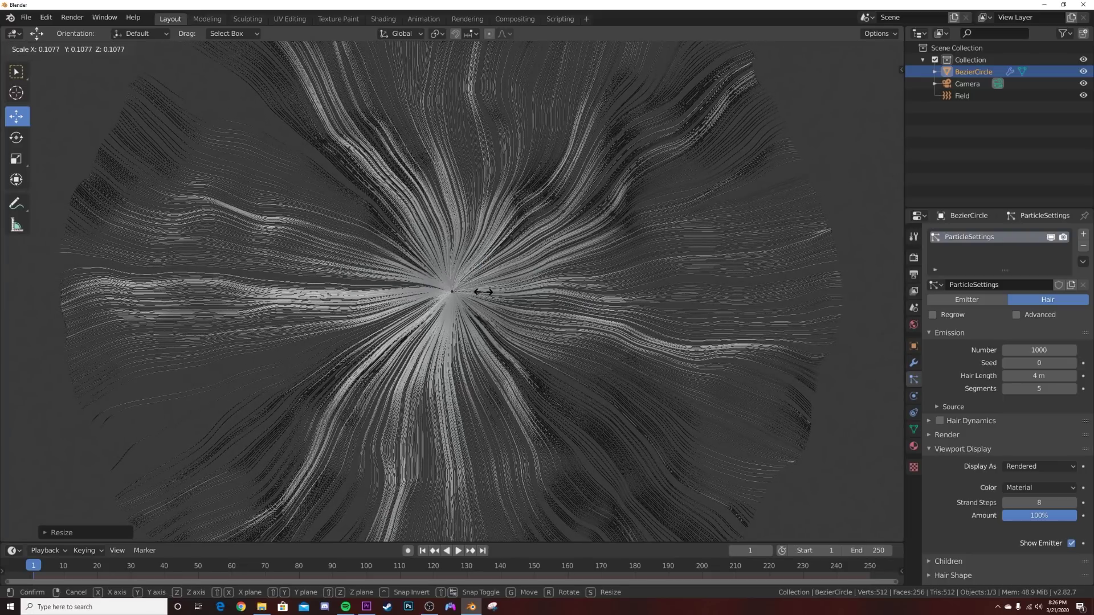
{"action": "left_click", "coordinate": [506, 294]}
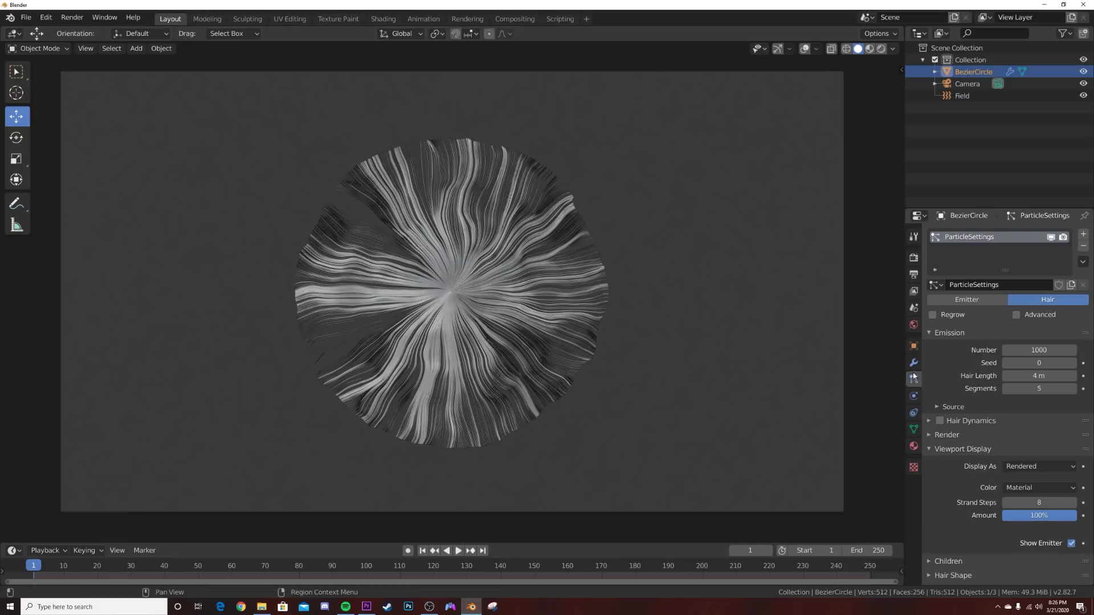
Set the hair length of the ring's particle system to 10 m
{"action": "left_click_drag", "start_coordinate": [1050, 371], "coordinate": [1089, 371]}
{"action": "scroll", "coordinate": [647, 327], "scroll_direction": "down", "scroll_amount": 2}
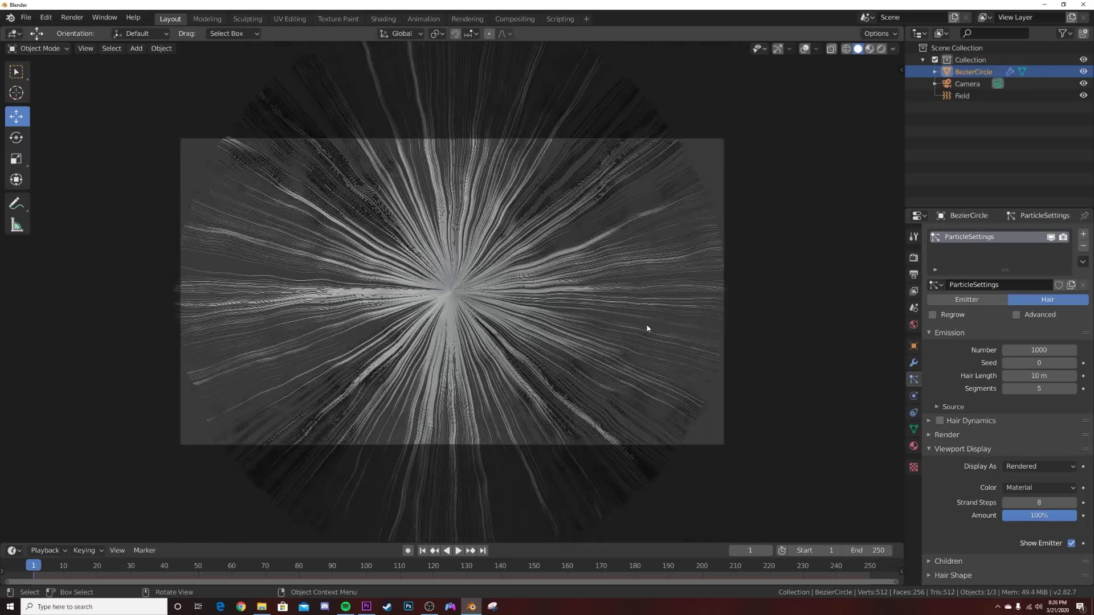
{"action": "scroll", "coordinate": [647, 327], "scroll_direction": "up", "scroll_amount": 1}
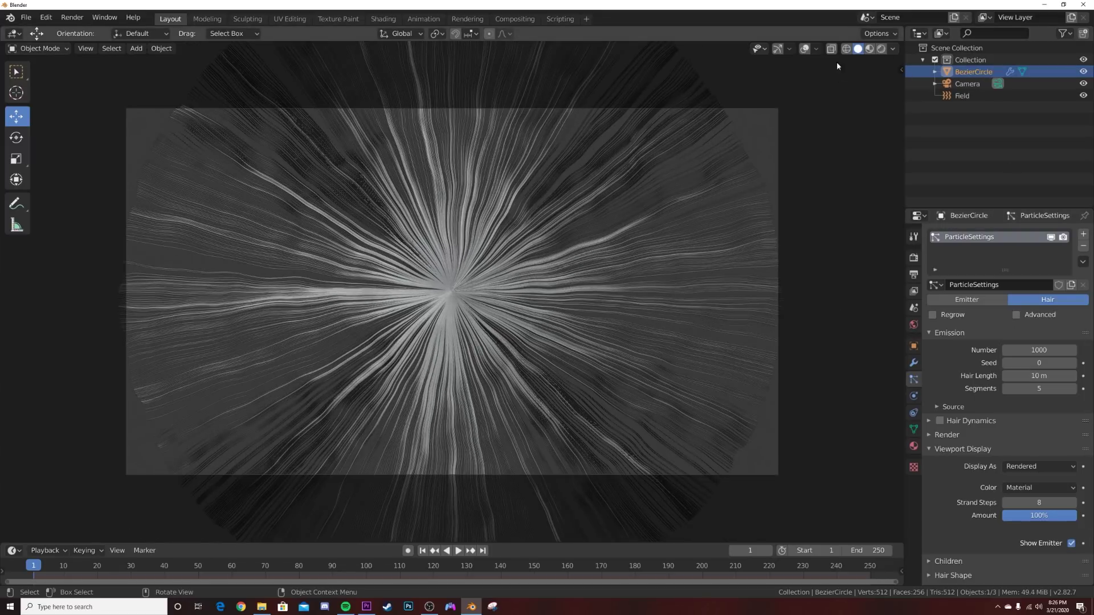
Move the camera down along its local Z axis to a height of about 19.9 m so the hairs fill the frame
{"action": "left_click", "coordinate": [967, 84]}
{"action": "key", "text": "g"}
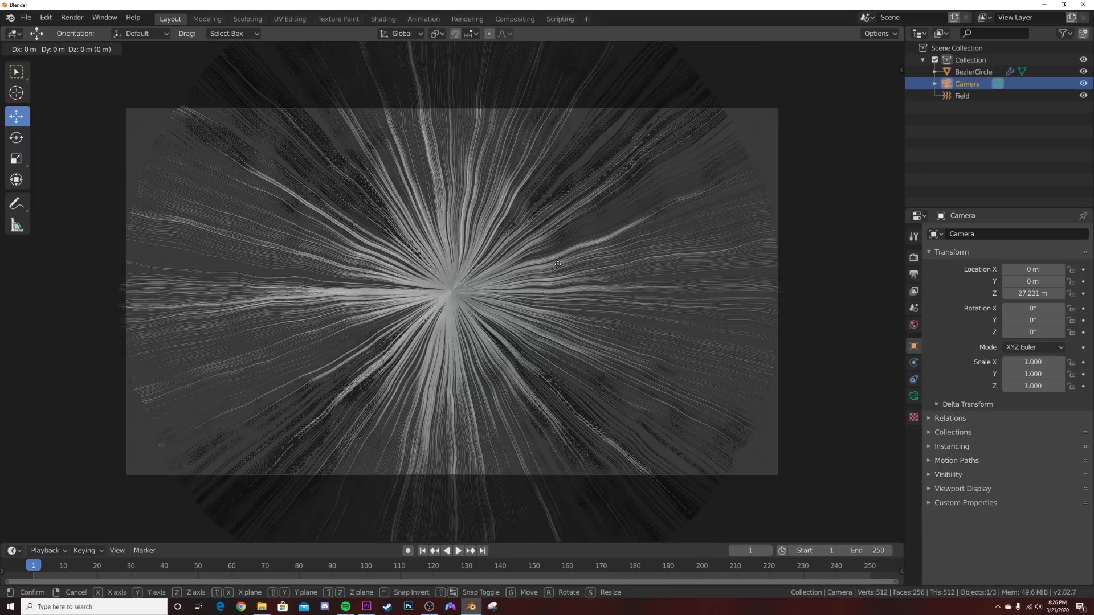
{"action": "key", "text": "z"}
{"action": "key", "text": "z"}
{"action": "left_click", "coordinate": [552, 224]}
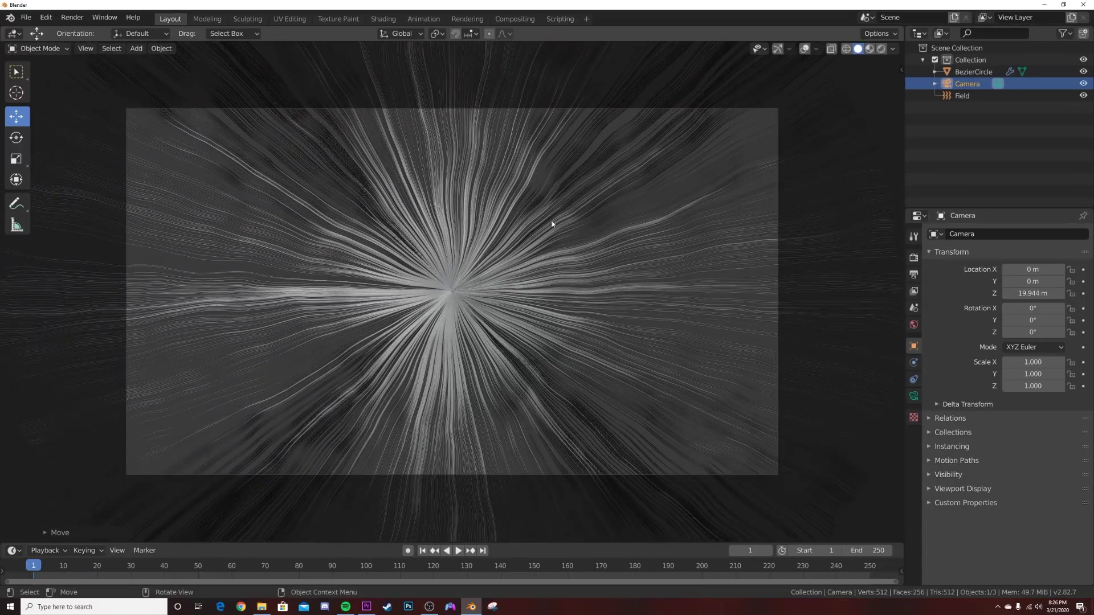
With the ring selected, show the rendered camera view in the Shading workspace and make the world background color black
{"action": "left_click", "coordinate": [542, 325]}
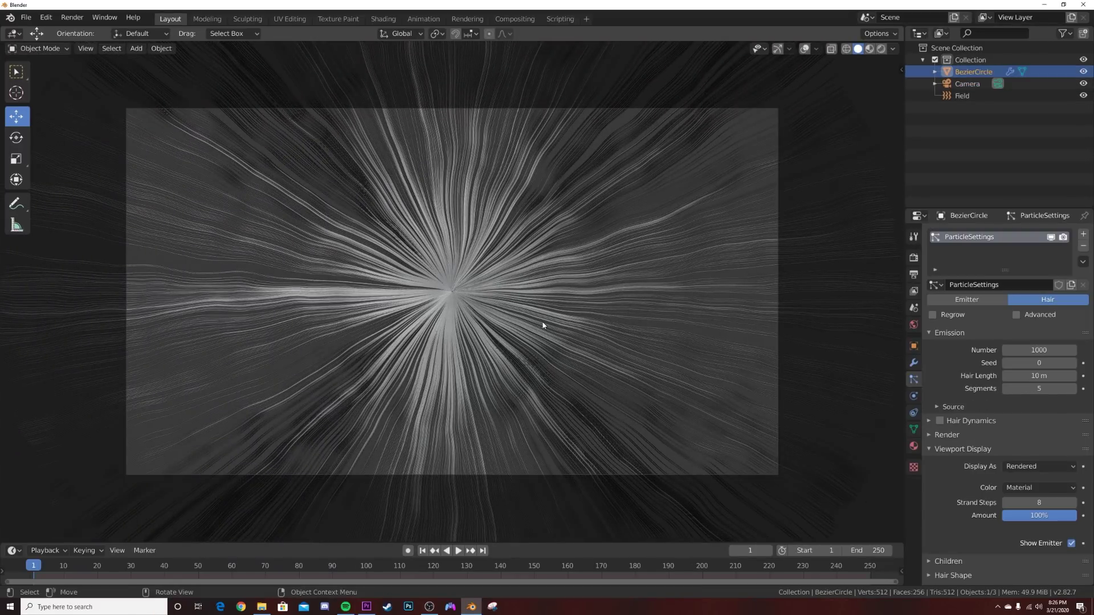
{"action": "left_click", "coordinate": [382, 19]}
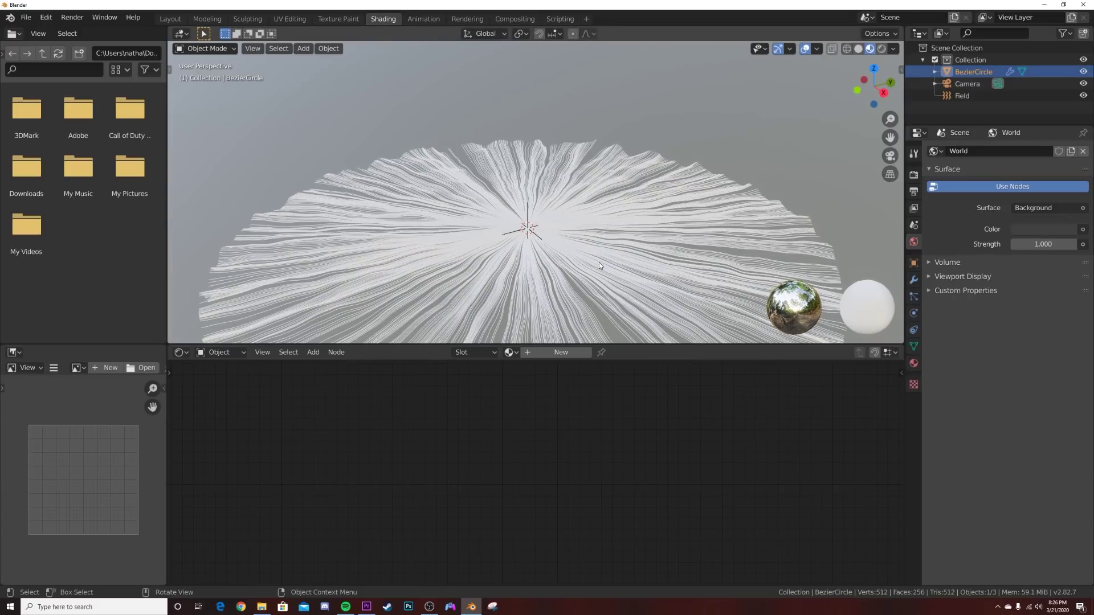
{"action": "key", "text": "z"}
{"action": "left_click", "coordinate": [608, 219]}
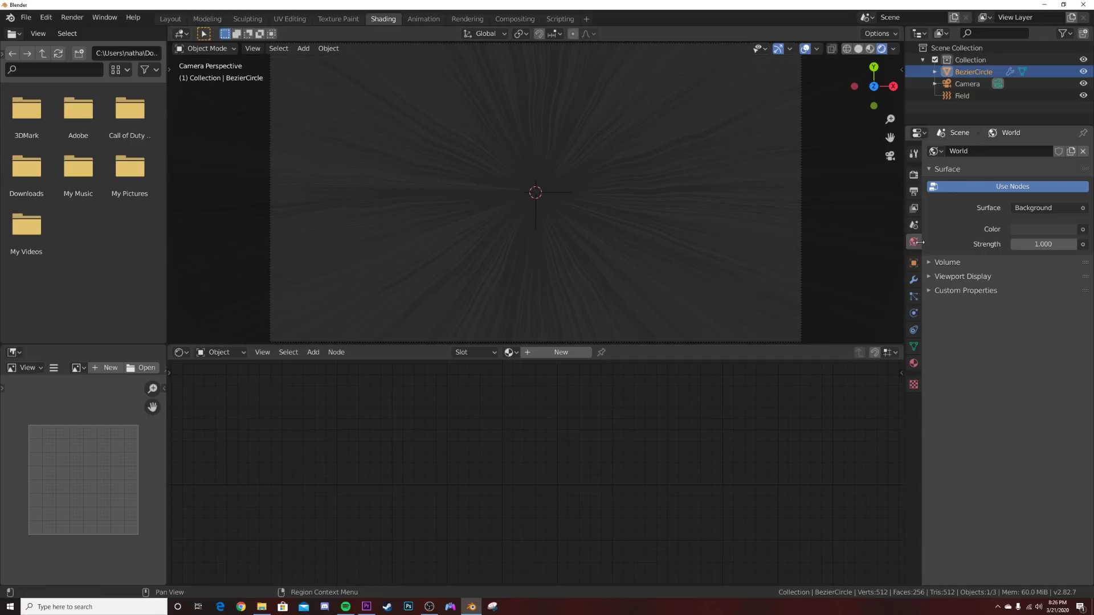
{"action": "left_click", "coordinate": [1051, 229]}
{"action": "left_click_drag", "start_coordinate": [1067, 142], "coordinate": [1068, 147]}
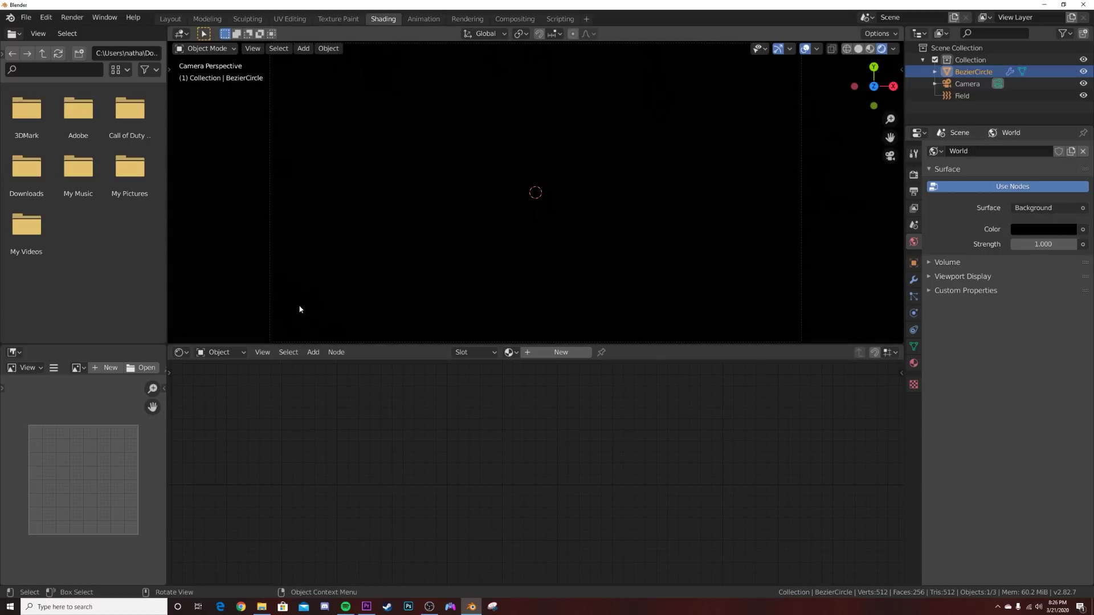
Create a new material for the ring and replace its default shader with an Emission shader feeding the Material Output's Surface
{"action": "left_click", "coordinate": [555, 352]}
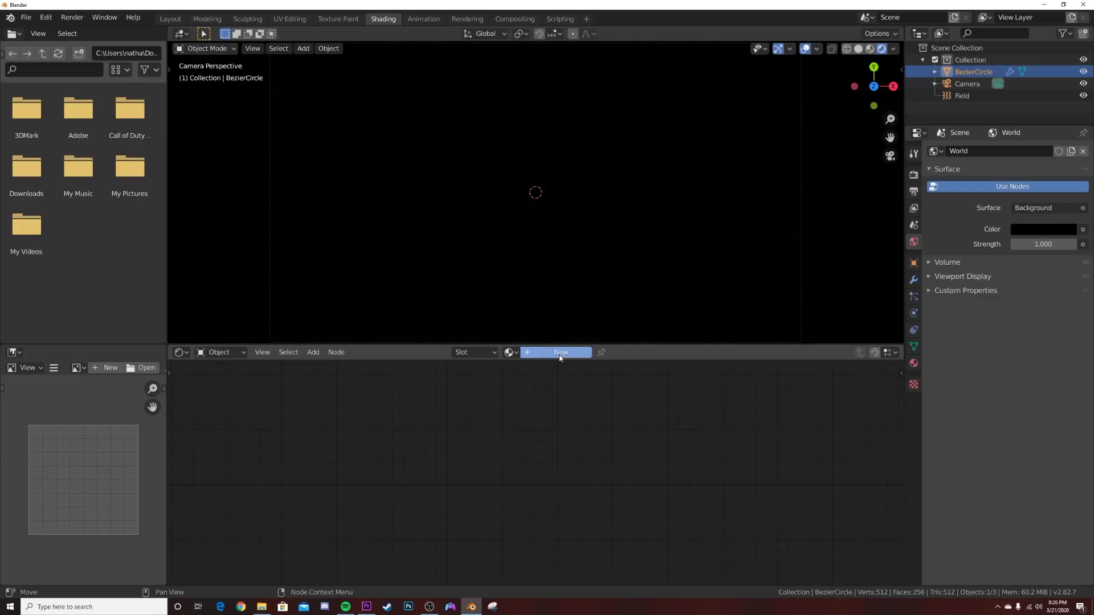
{"action": "left_click", "coordinate": [493, 421]}
{"action": "key", "text": "x"}
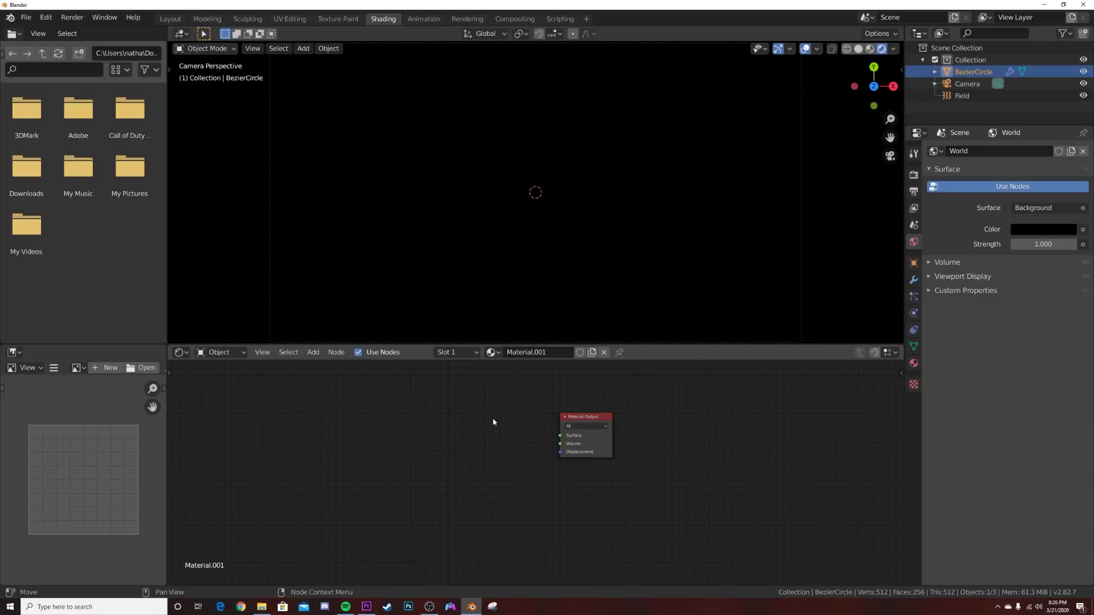
{"action": "key", "text": "shift+a"}
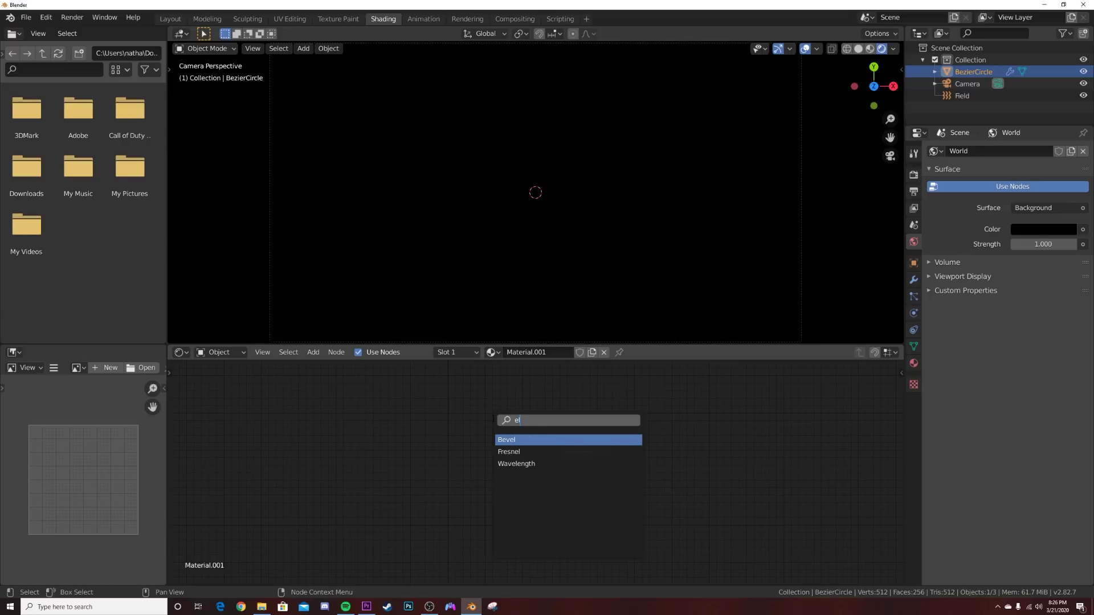
{"action": "left_click", "coordinate": [528, 439]}
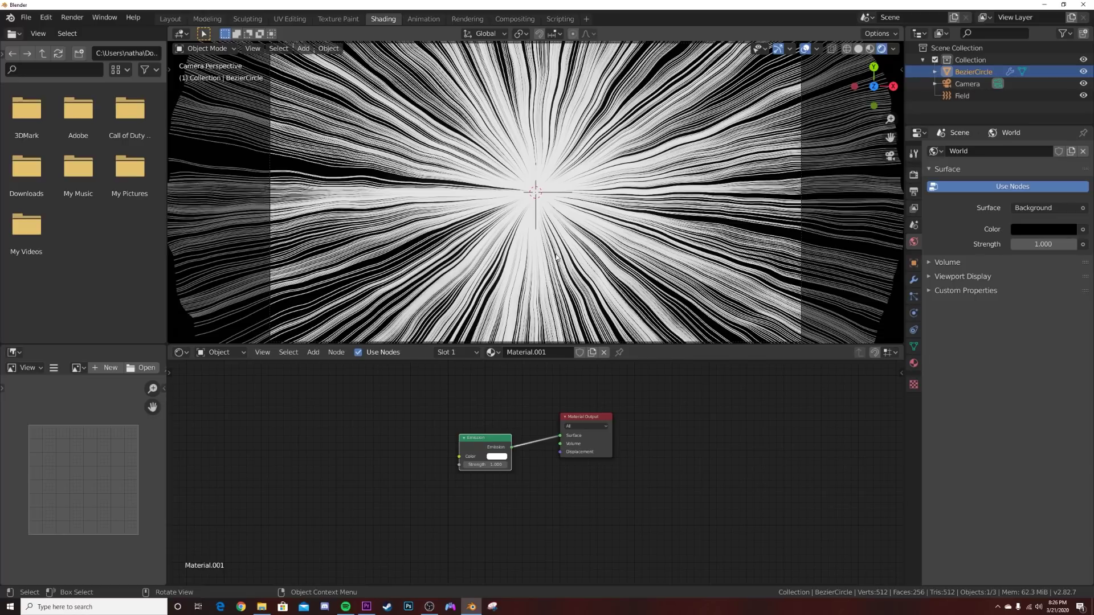
Add a ColorRamp node and connect its Color output to the Emission shader's Color
{"action": "key", "text": "shift+a"}
{"action": "left_click", "coordinate": [342, 423]}
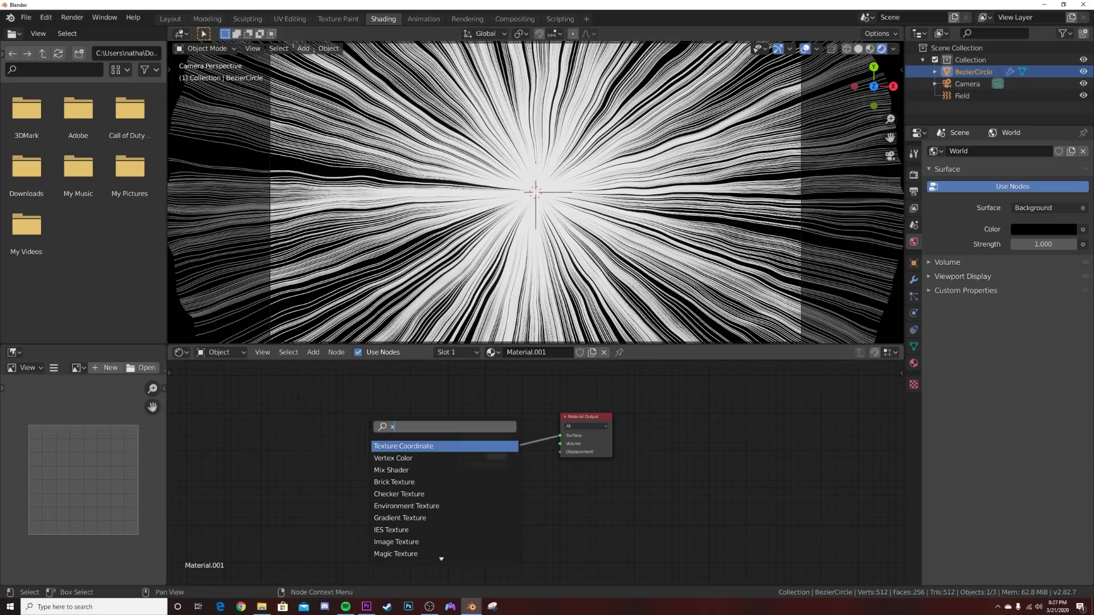
{"action": "left_click", "coordinate": [392, 458]}
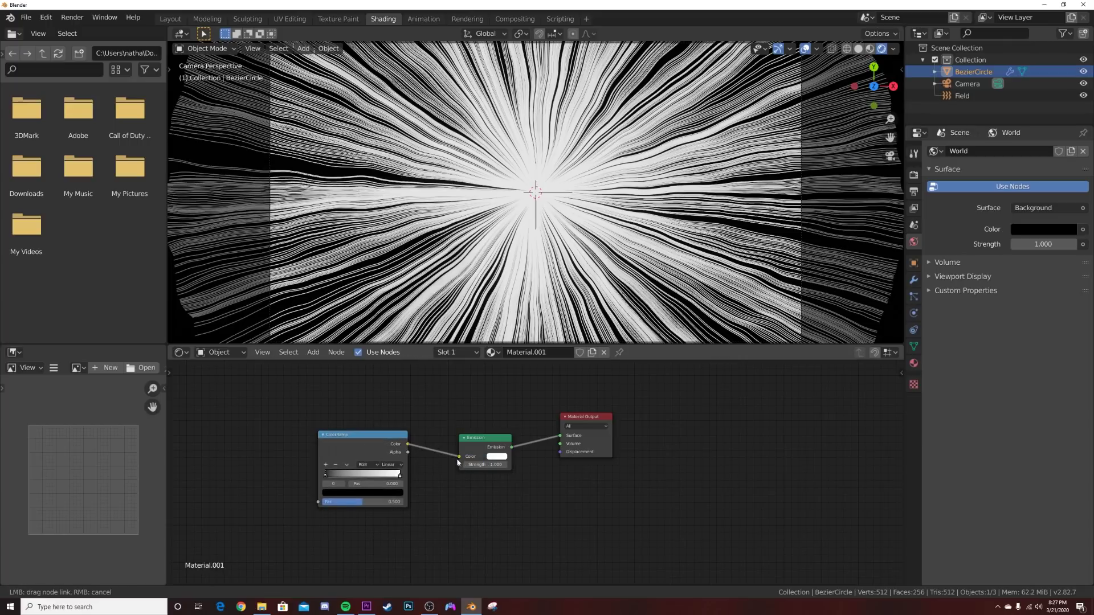
{"action": "left_click_drag", "start_coordinate": [457, 462], "coordinate": [459, 457]}
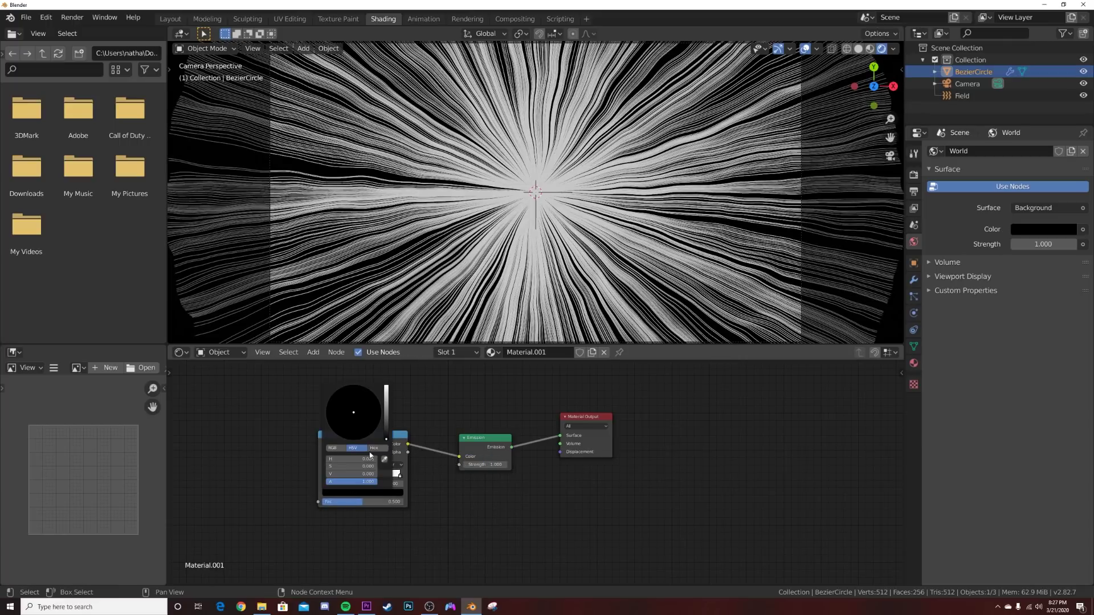
Color the ramp's first stop orange and its last stop red-orange, and set the Emission strength to 2.8
{"action": "left_click_drag", "start_coordinate": [388, 406], "coordinate": [386, 386]}
{"action": "left_click", "coordinate": [340, 438]}
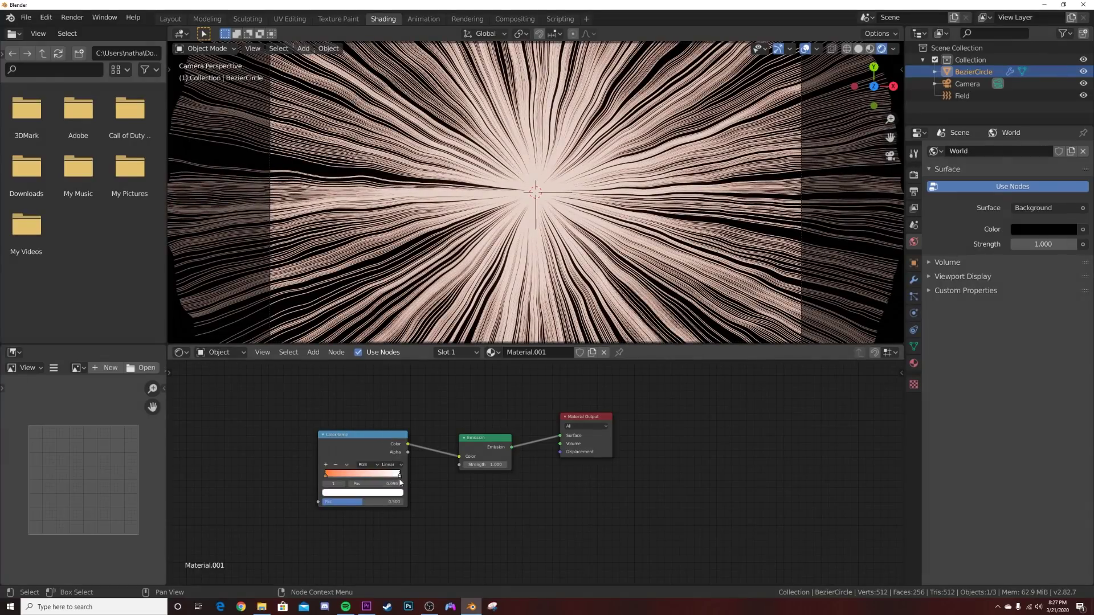
{"action": "left_click", "coordinate": [351, 437]}
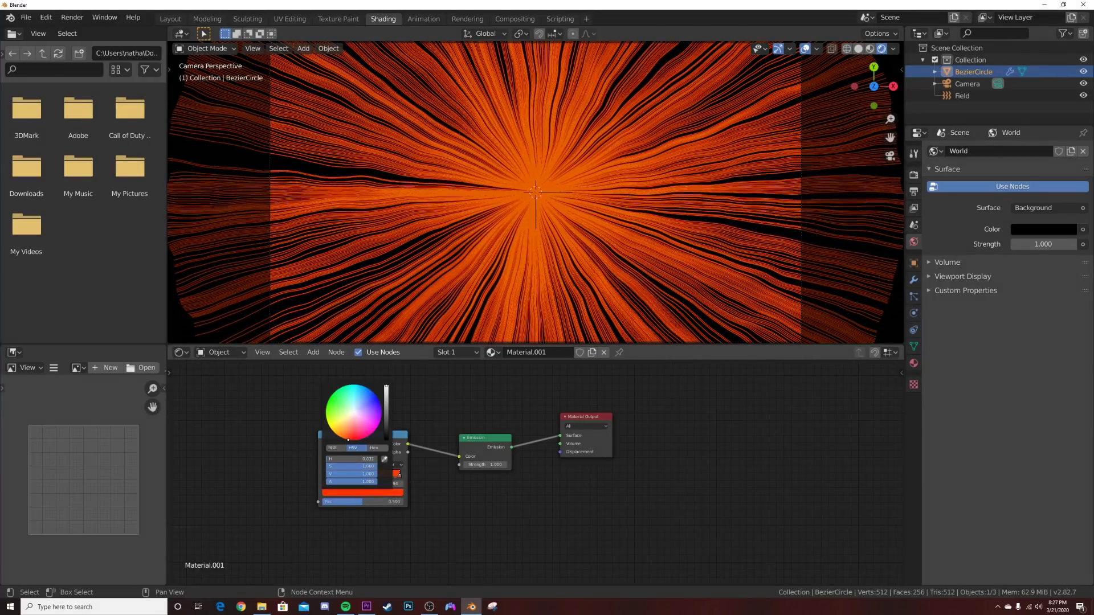
{"action": "left_click_drag", "start_coordinate": [496, 464], "coordinate": [547, 464]}
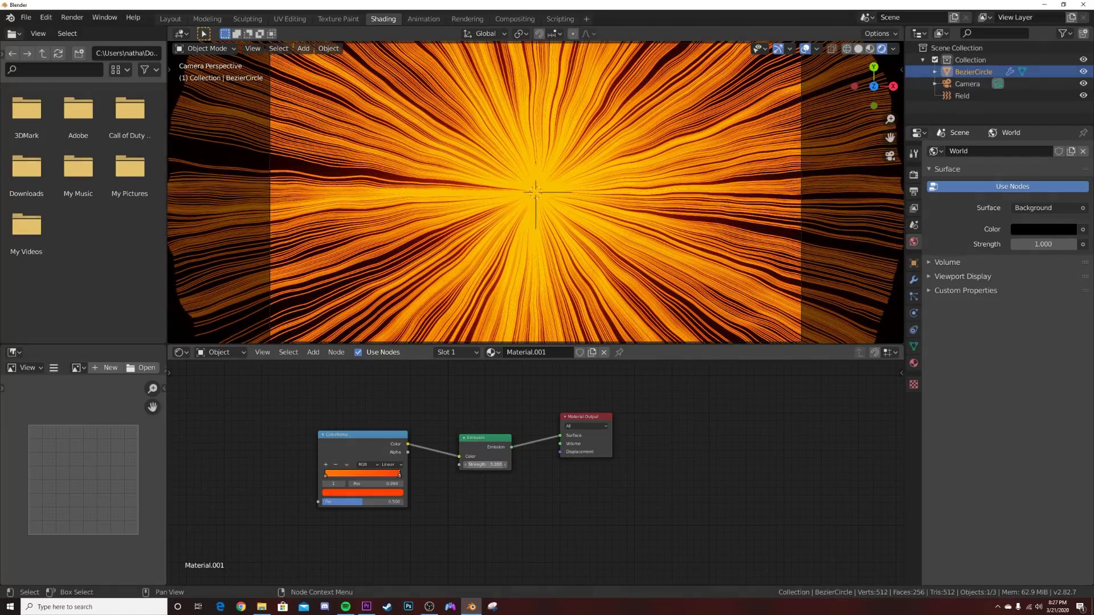
Add a Noise Texture node and connect its Fac output to the ColorRamp's Fac input
{"action": "middle_click_drag", "start_coordinate": [373, 443], "coordinate": [490, 438]}
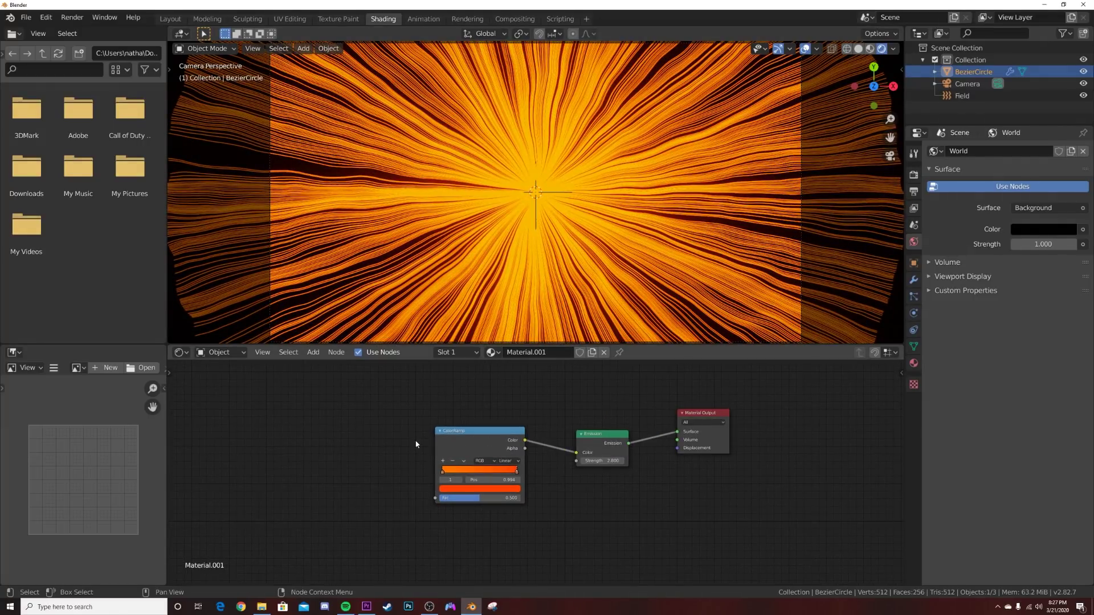
{"action": "middle_click_drag", "start_coordinate": [672, 143], "coordinate": [678, 117]}
{"action": "key", "text": "KP_0"}
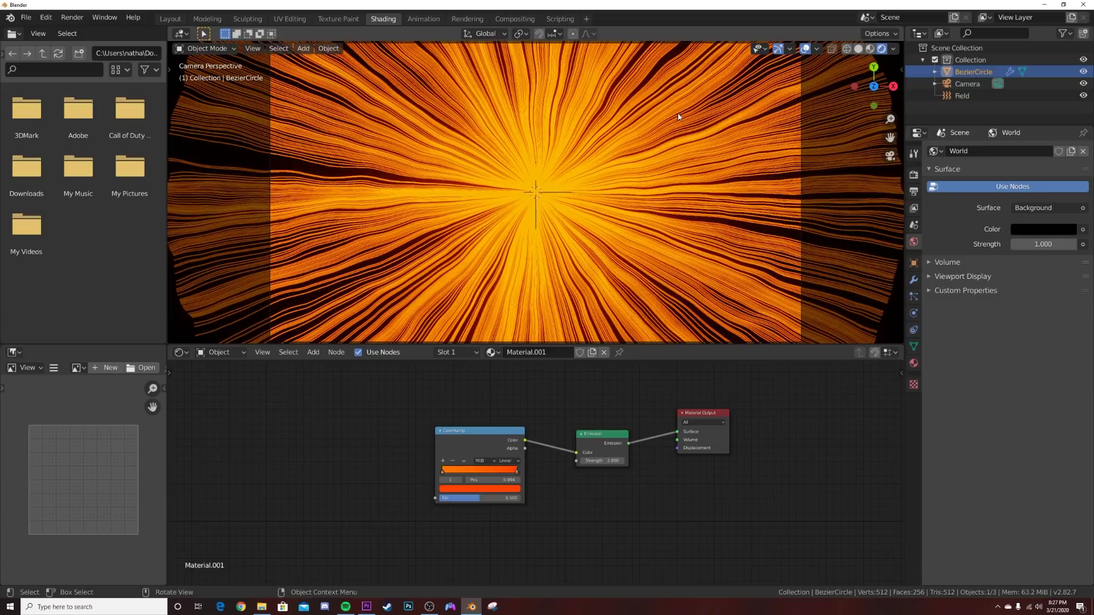
{"action": "left_click", "coordinate": [375, 452]}
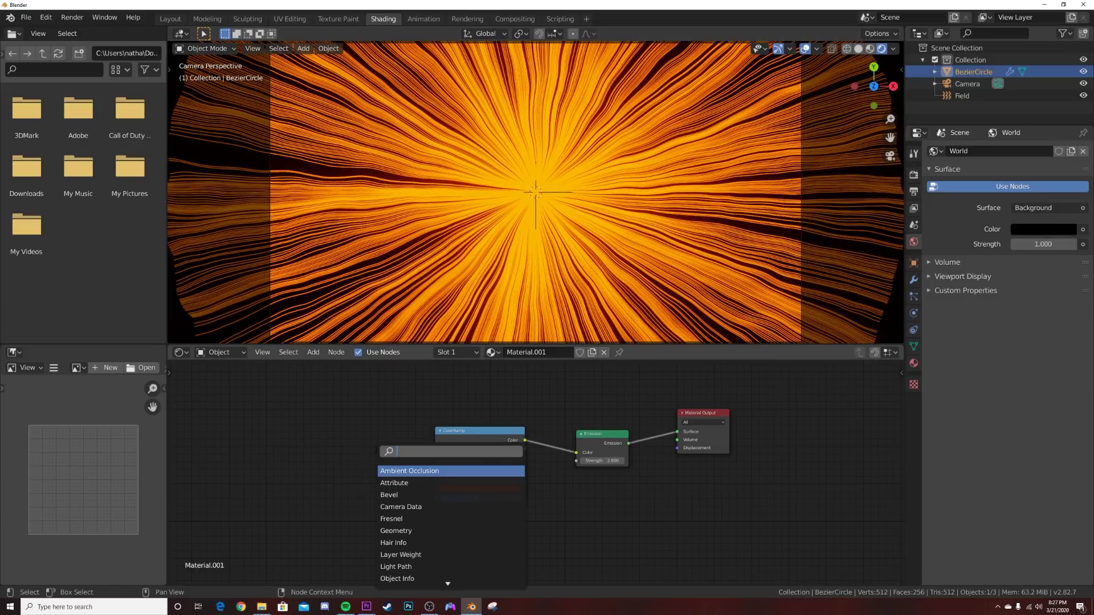
{"action": "type", "text": "noi"}
{"action": "key", "text": "Return"}
{"action": "left_click", "coordinate": [406, 483]}
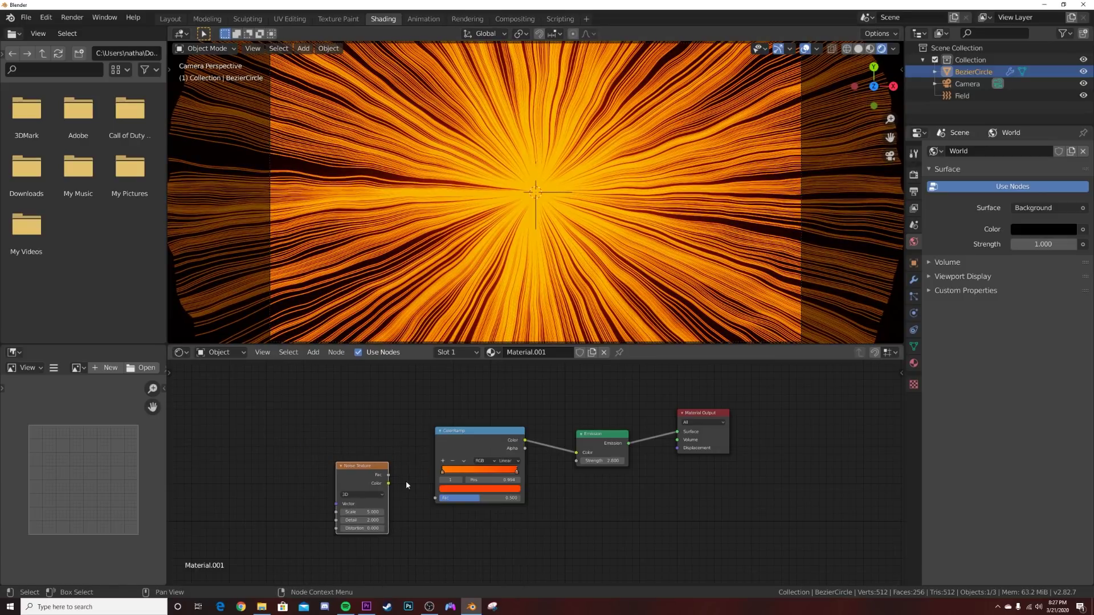
{"action": "left_click_drag", "start_coordinate": [447, 502], "coordinate": [446, 503]}
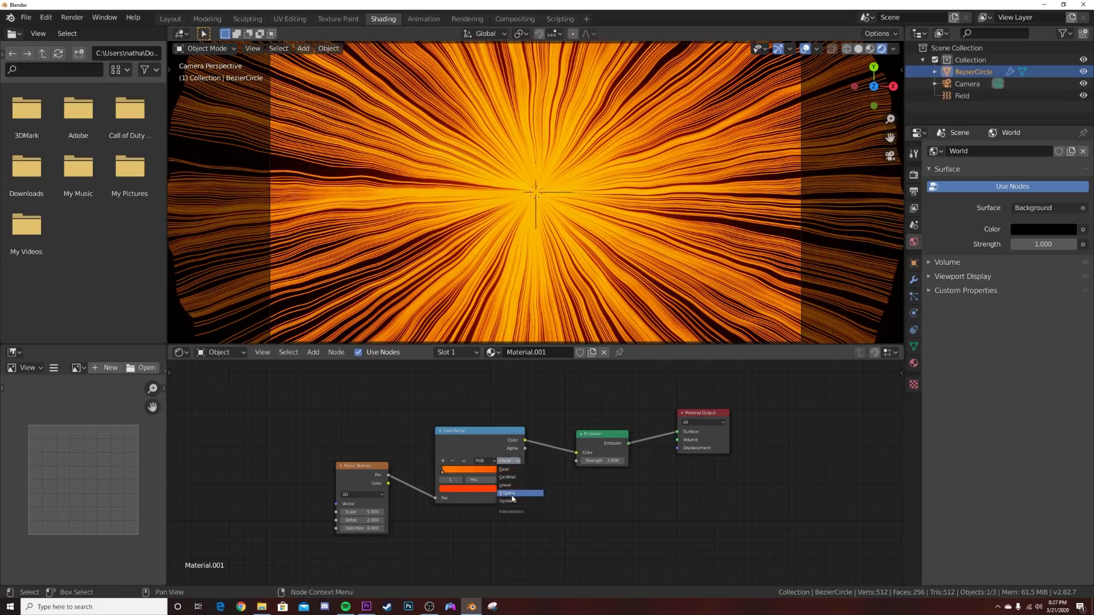
Set the ColorRamp interpolation to Constant and move the red-orange stop to about 0.458
{"action": "left_click", "coordinate": [511, 500]}
{"action": "mouse_move", "coordinate": [517, 475]}
{"action": "left_mouse_down"}
{"action": "mouse_move", "coordinate": [455, 472]}
{"action": "mouse_move", "coordinate": [473, 478]}
{"action": "left_mouse_up"}
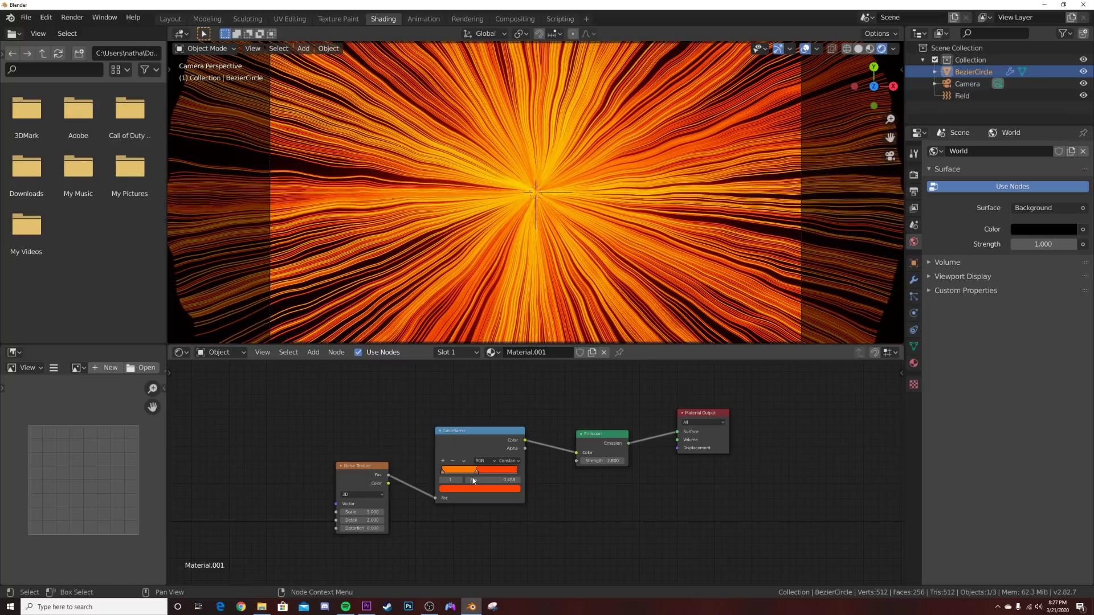
{"action": "scroll", "coordinate": [523, 207], "scroll_direction": "up", "scroll_amount": 2}
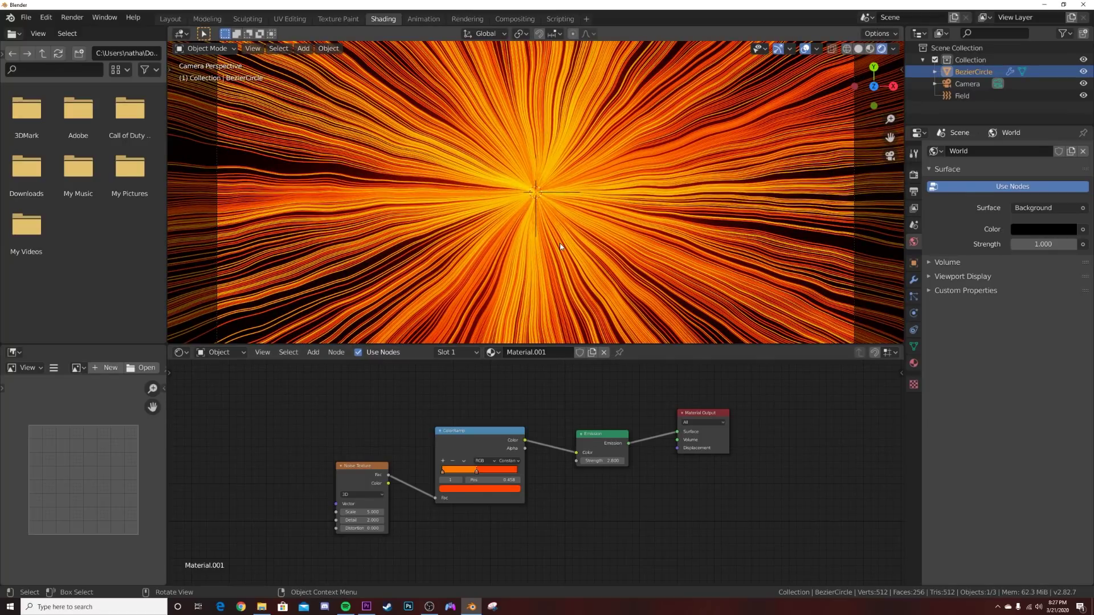
Return to the Layout workspace and set the viewport display strand steps of the ring's hair particles to 3
{"action": "left_click", "coordinate": [168, 19]}
{"action": "left_click", "coordinate": [484, 285]}
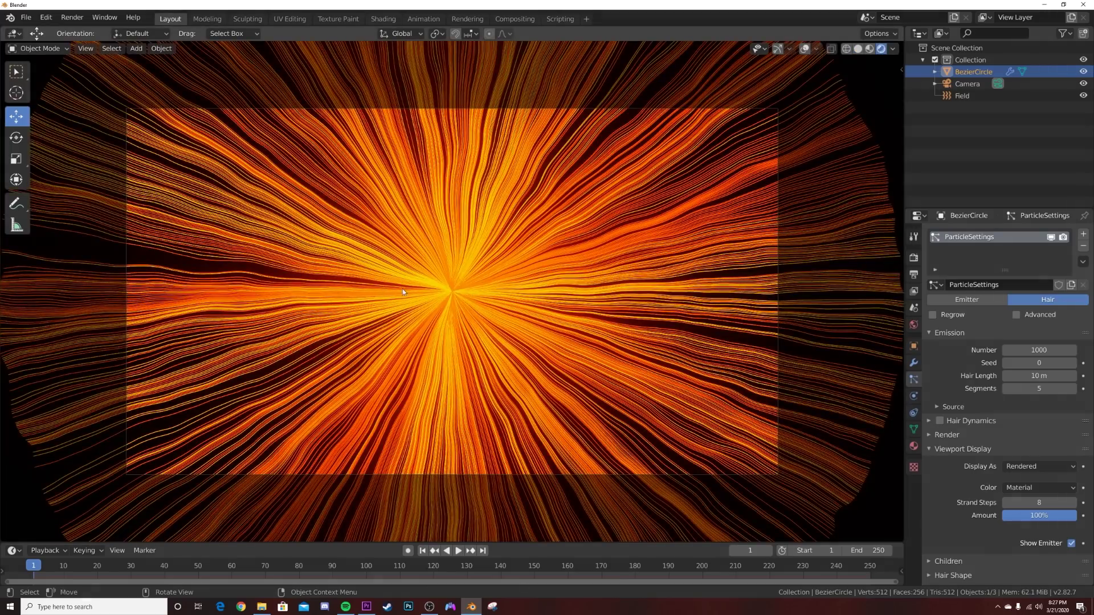
{"action": "left_click", "coordinate": [913, 363]}
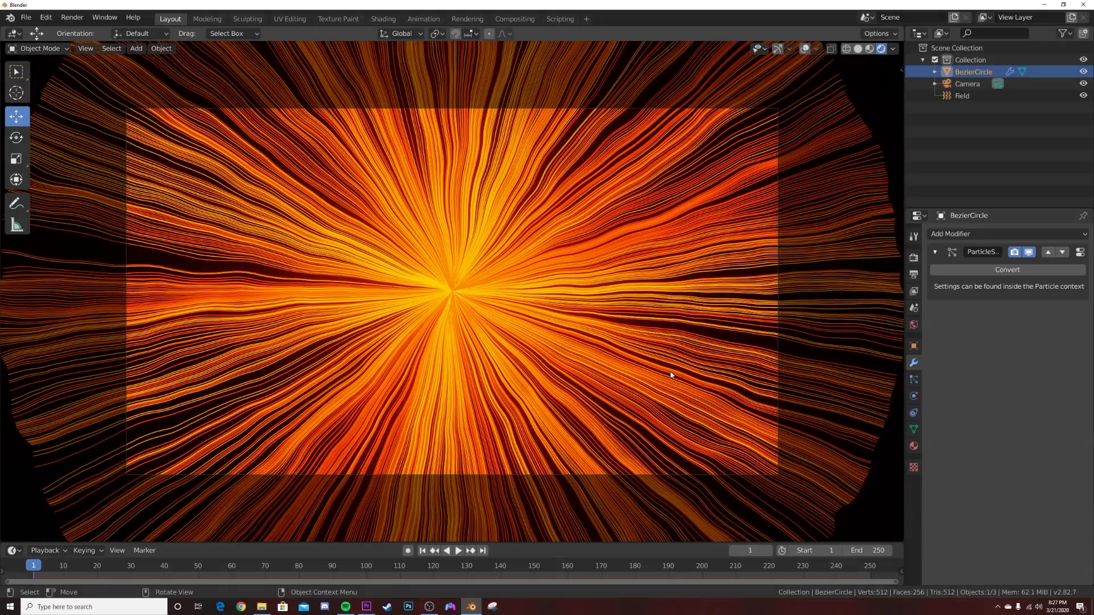
{"action": "left_click", "coordinate": [914, 380]}
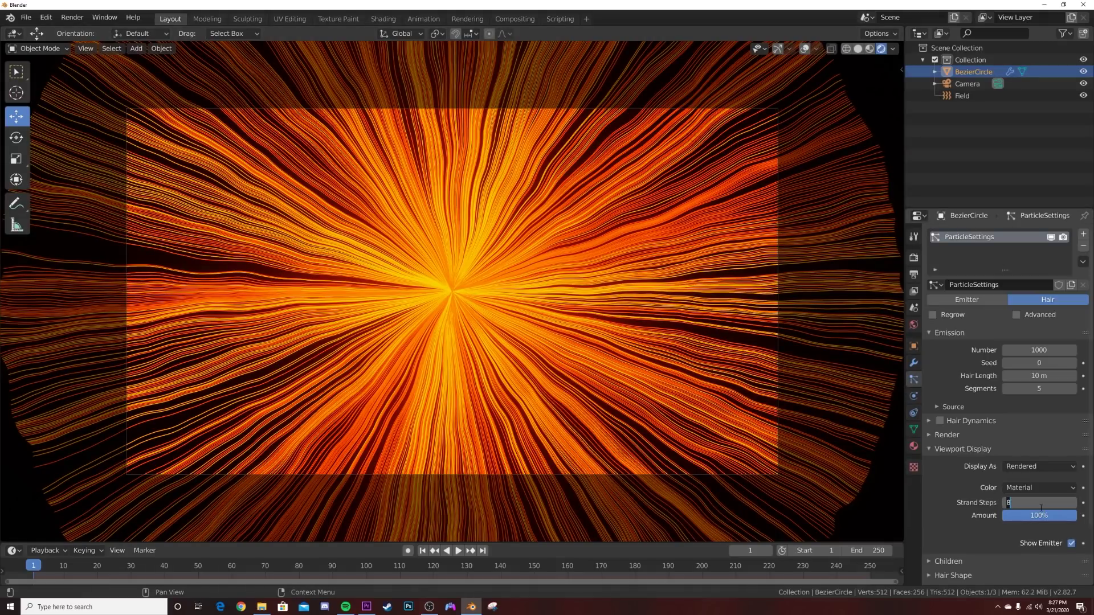
{"action": "key", "text": "Return"}
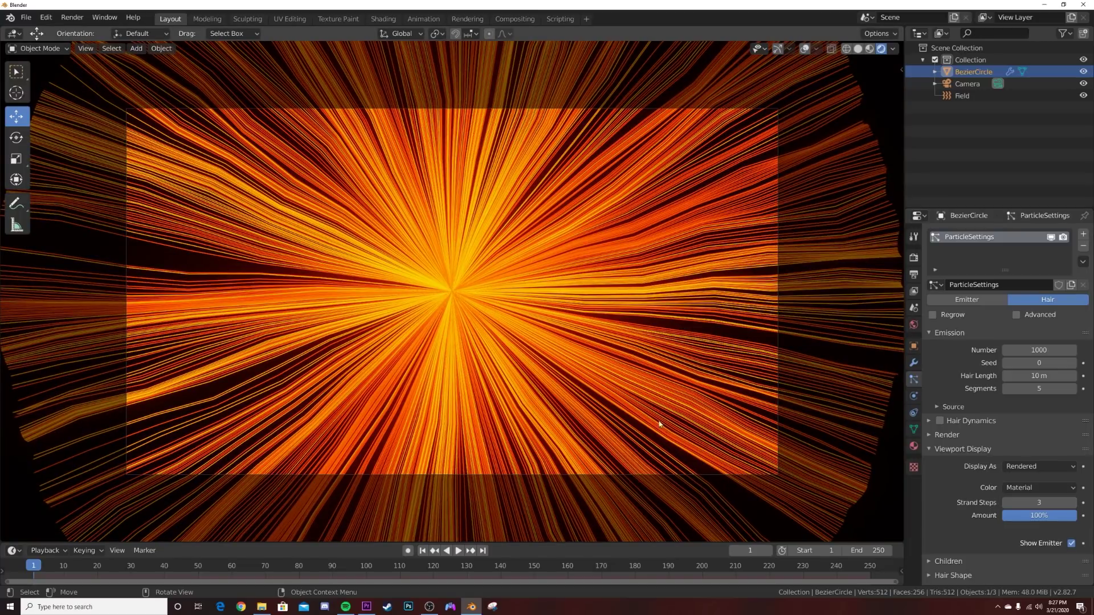
{"action": "middle_click_drag", "start_coordinate": [660, 420], "coordinate": [610, 307]}
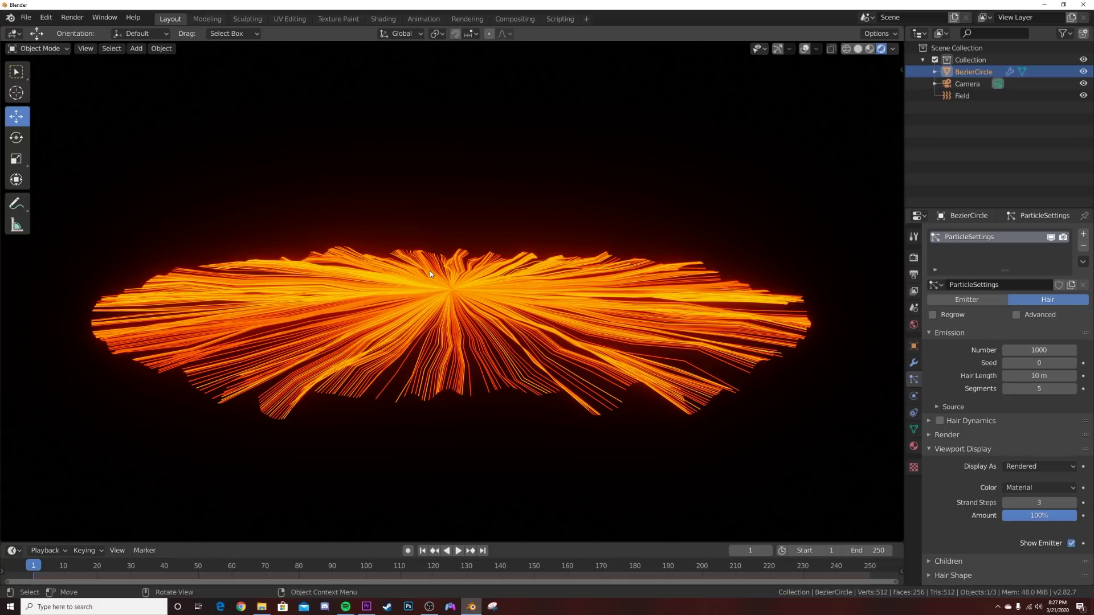
Select the turbulence field and try rotating it freely to see how the hair strands react
{"action": "left_click", "coordinate": [963, 96]}
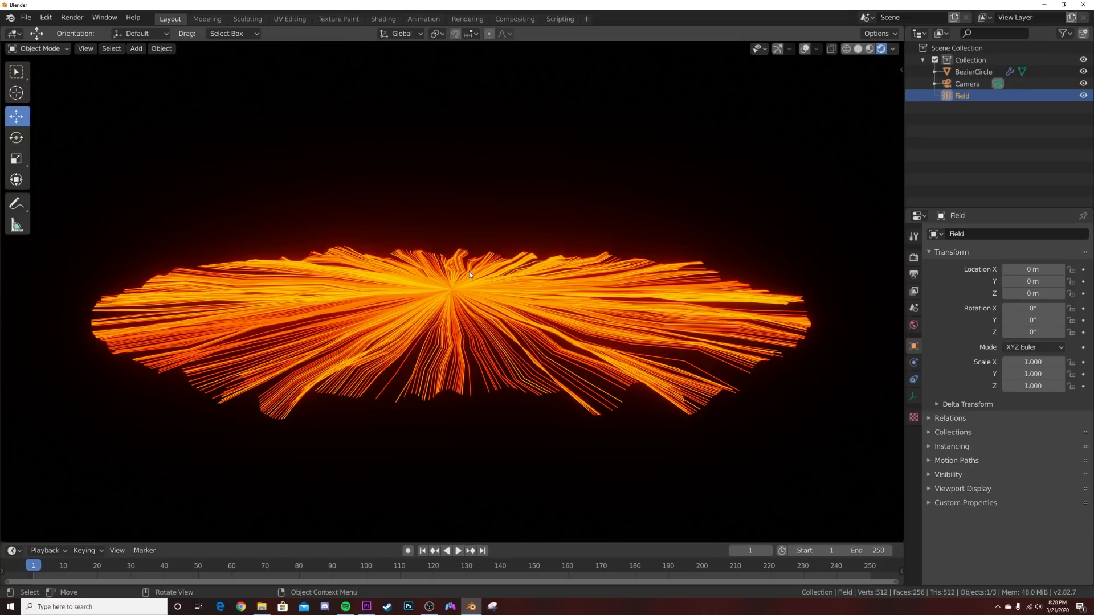
{"action": "middle_click_drag", "start_coordinate": [545, 286], "coordinate": [549, 296]}
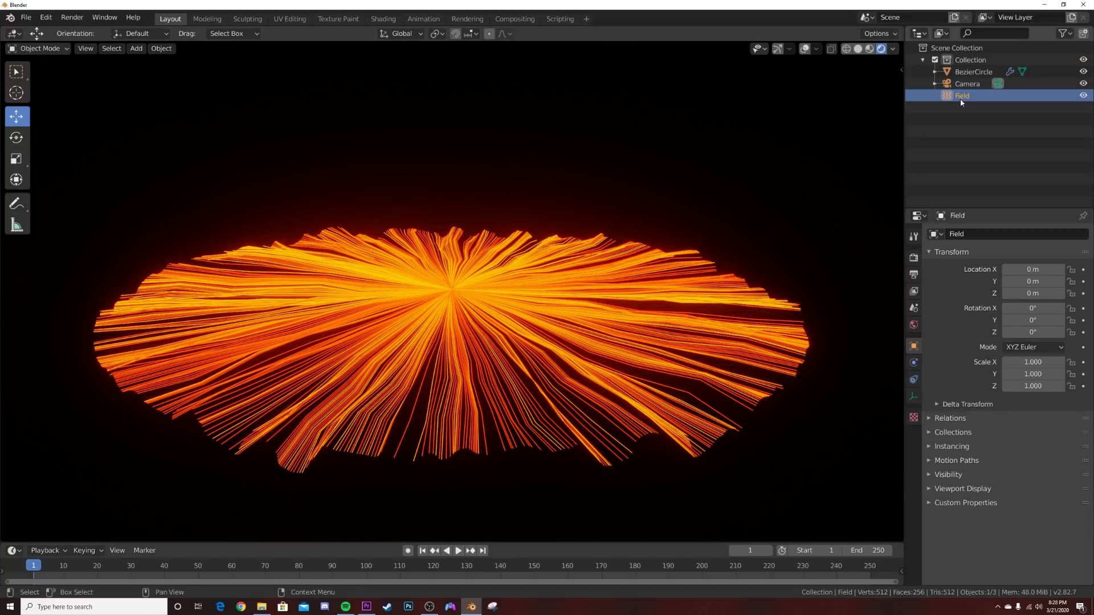
{"action": "key", "text": "r"}
{"action": "key", "text": "r"}
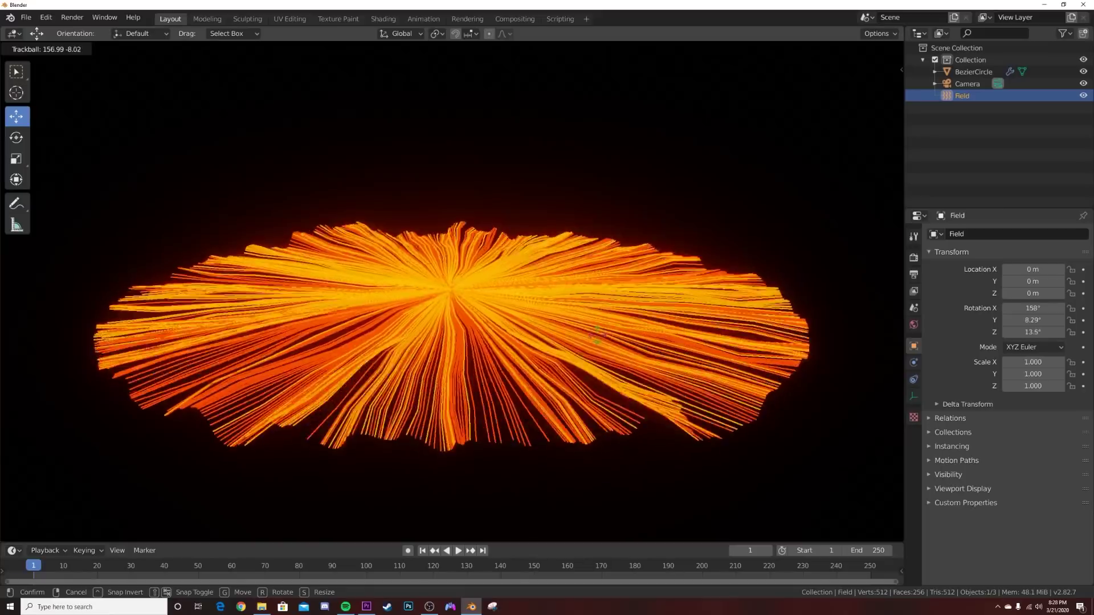
{"action": "key", "text": "Escape"}
Try out different Y rotations of the turbulence field, finishing with the Y rotation set to 0°
{"action": "left_click_drag", "start_coordinate": [1017, 323], "coordinate": [1061, 322]}
{"action": "left_click", "coordinate": [1017, 321]}
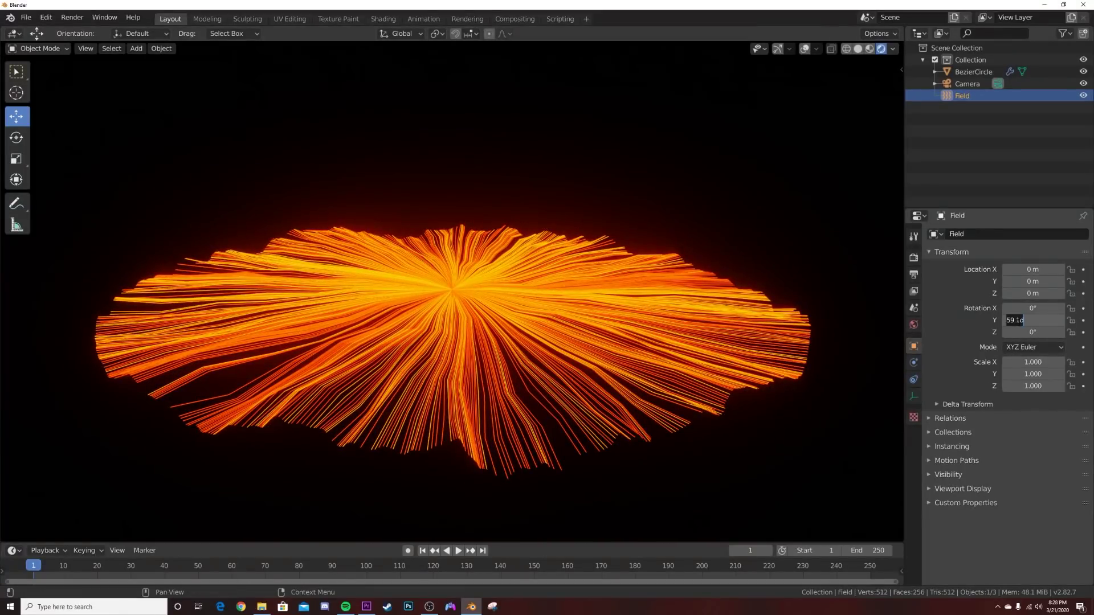
{"action": "type", "text": "0"}
{"action": "key", "text": "Return"}
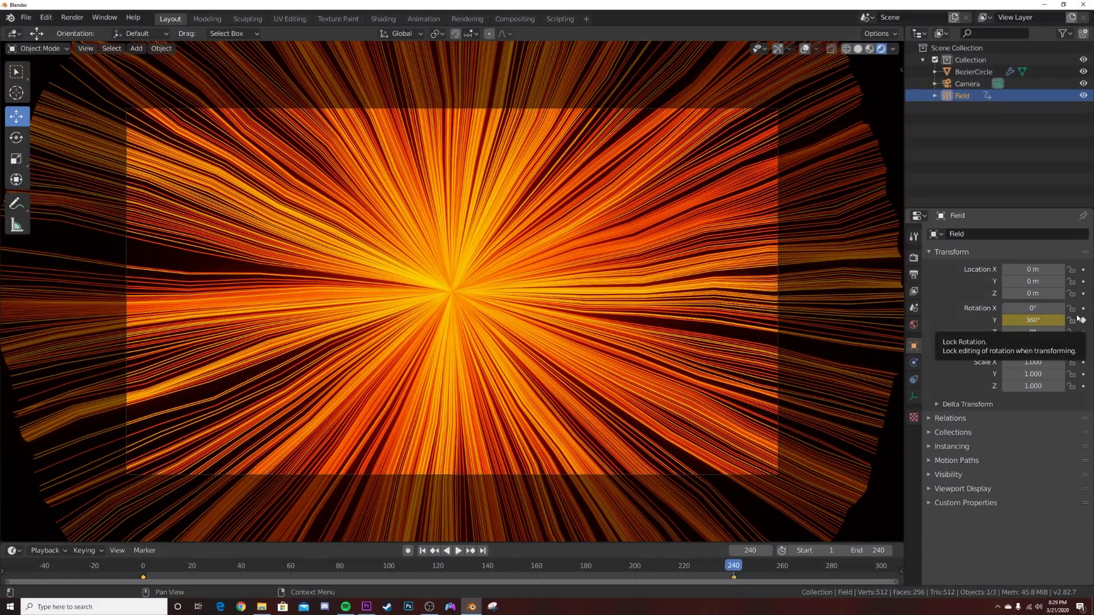
Play back the field animation, stop it, and set the ring's viewport hair strand steps to 8
{"action": "left_click", "coordinate": [460, 552]}
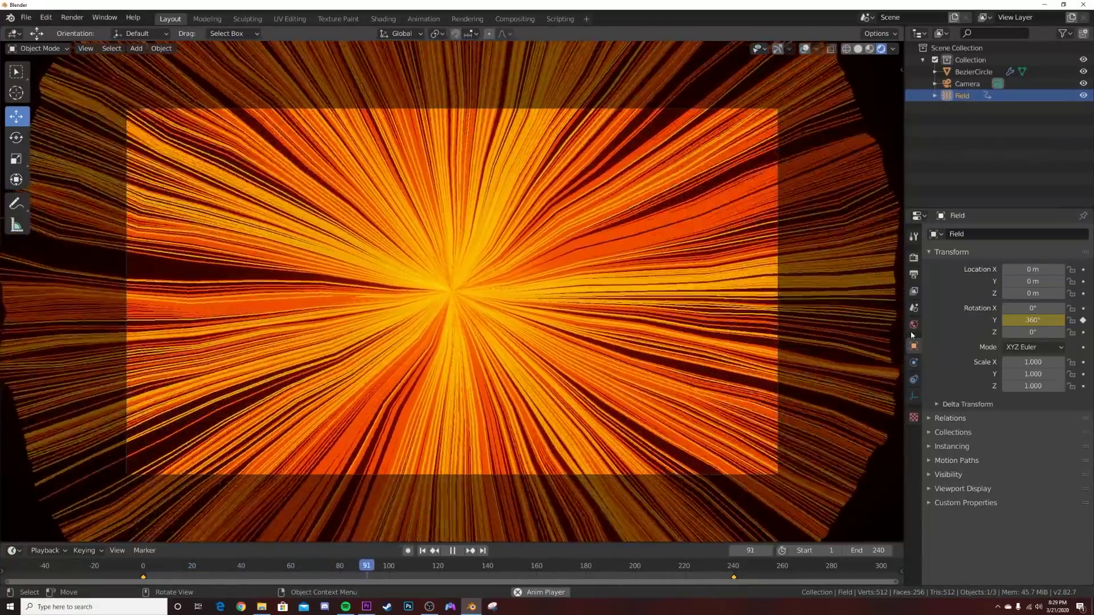
{"action": "left_click", "coordinate": [974, 71]}
{"action": "left_click", "coordinate": [914, 378]}
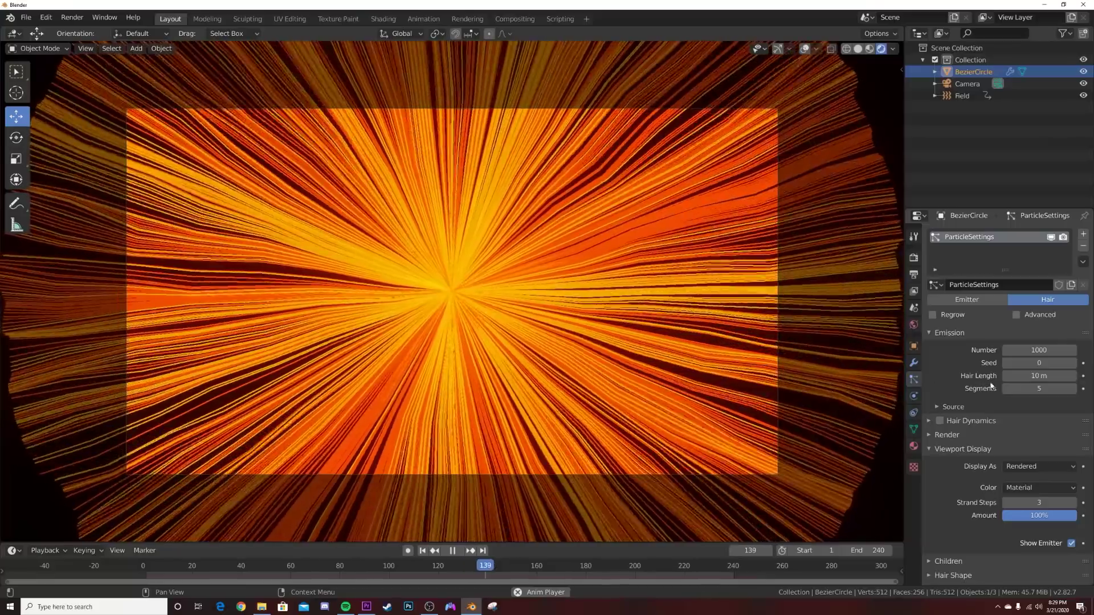
{"action": "scroll", "coordinate": [1020, 433], "scroll_direction": "down", "scroll_amount": 3}
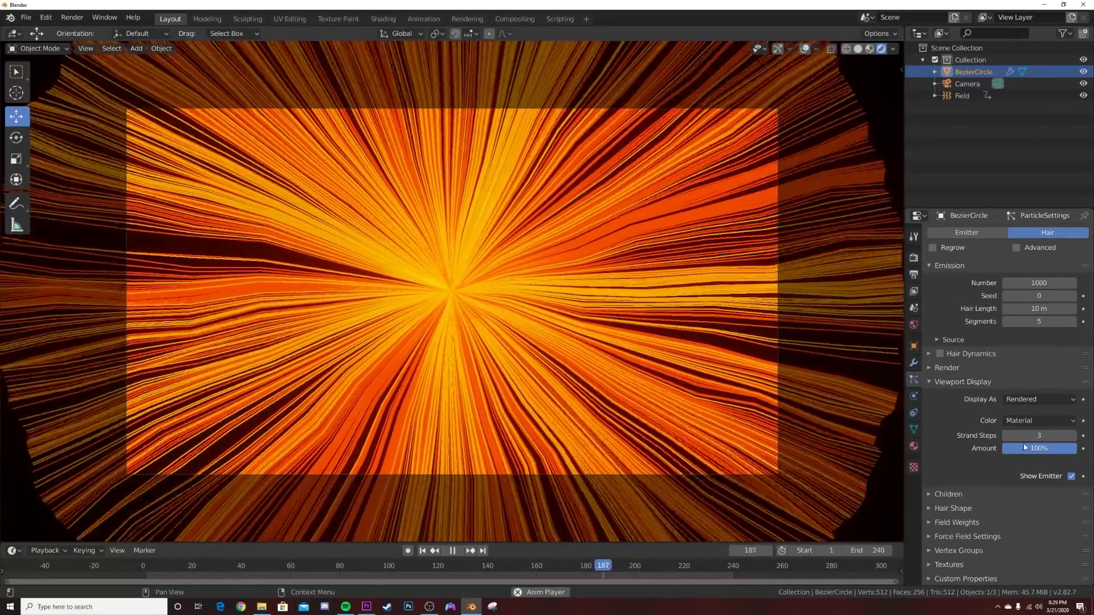
{"action": "key", "text": "space"}
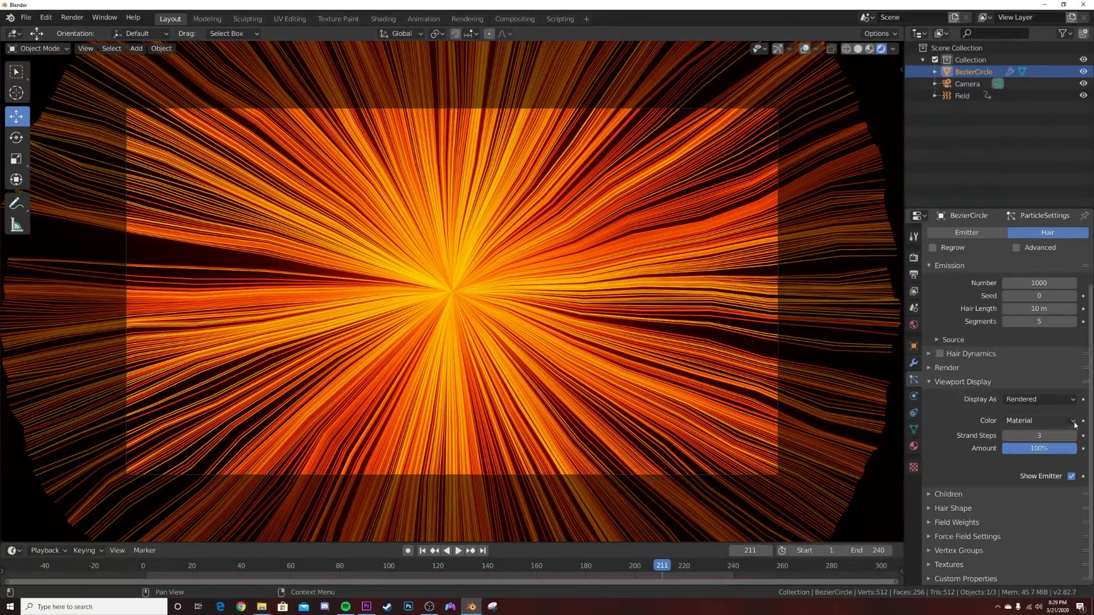
{"action": "key", "text": "Return"}
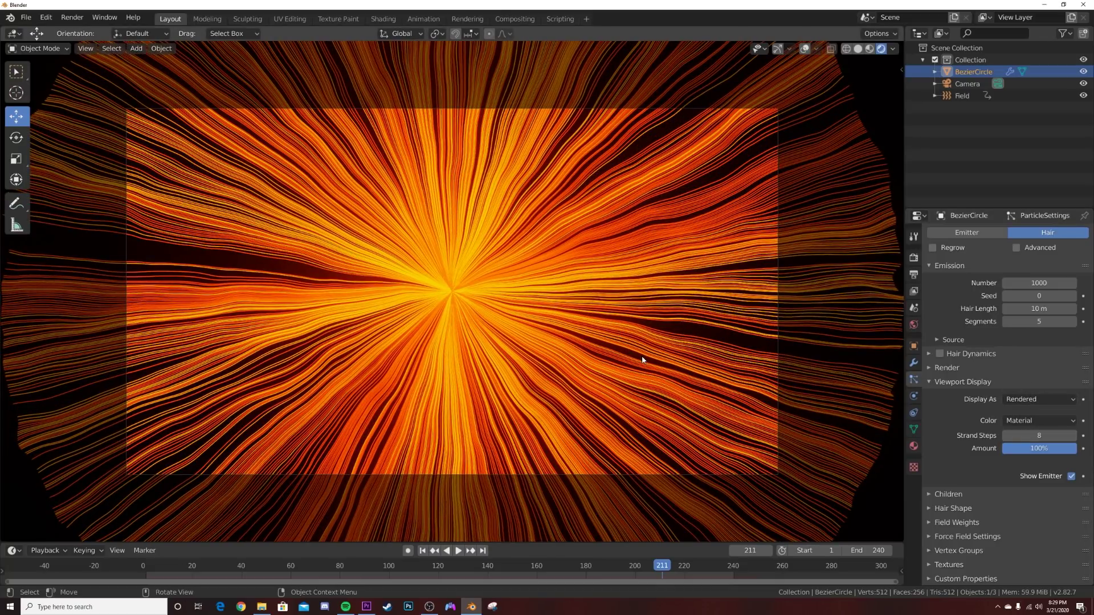
{"action": "middle_click_drag", "start_coordinate": [642, 359], "coordinate": [629, 279]}
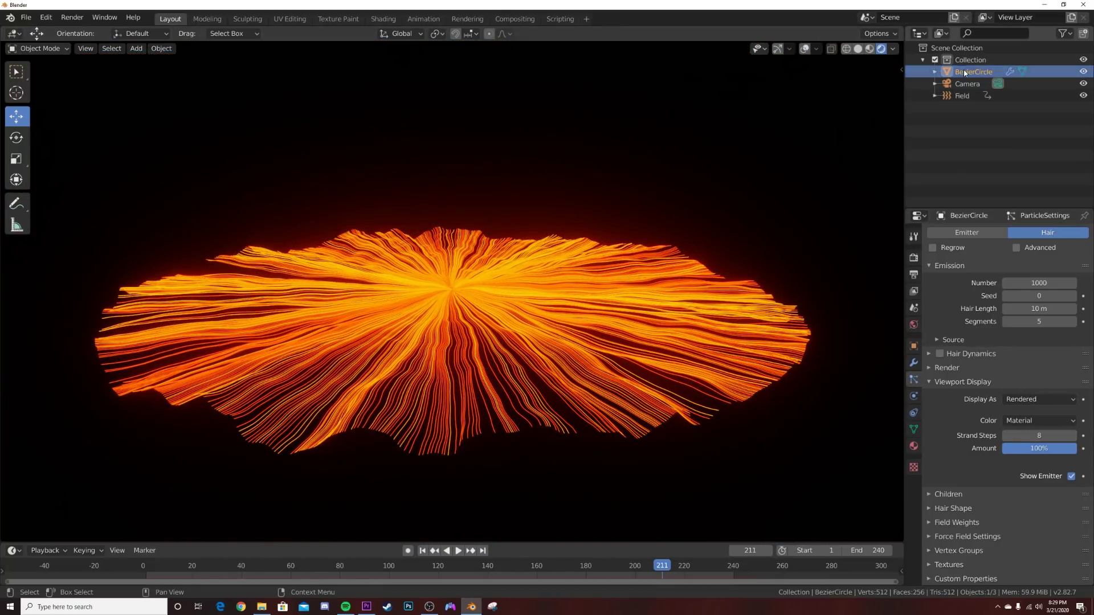
Set the ring's viewport hair strand steps back to 3 and look through the camera
{"action": "left_click", "coordinate": [962, 95]}
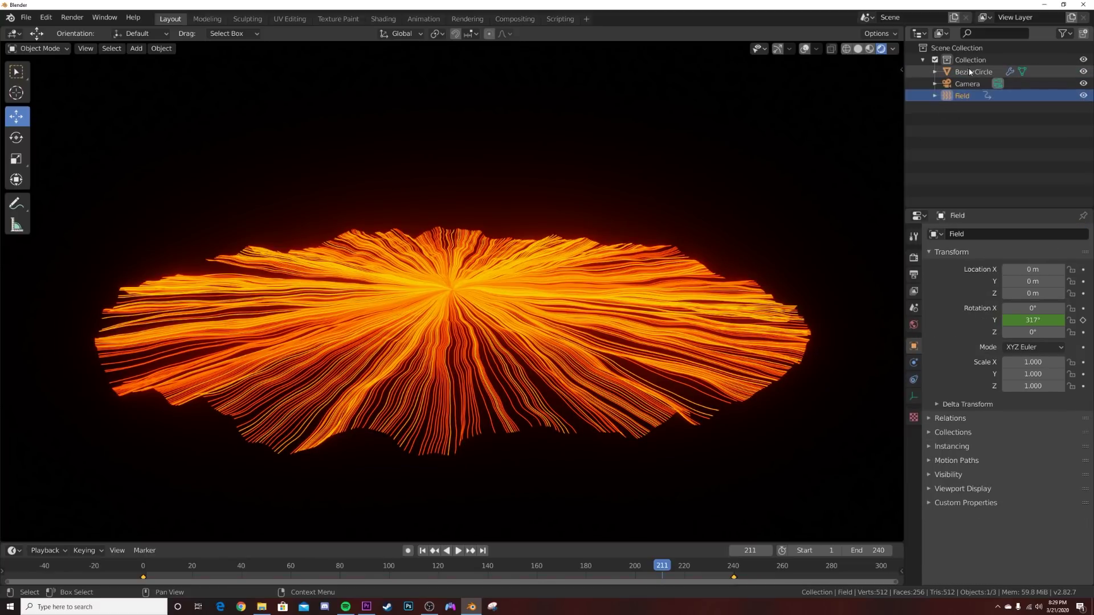
{"action": "left_click", "coordinate": [969, 70]}
{"action": "type", "text": "3"}
{"action": "key", "text": "Return"}
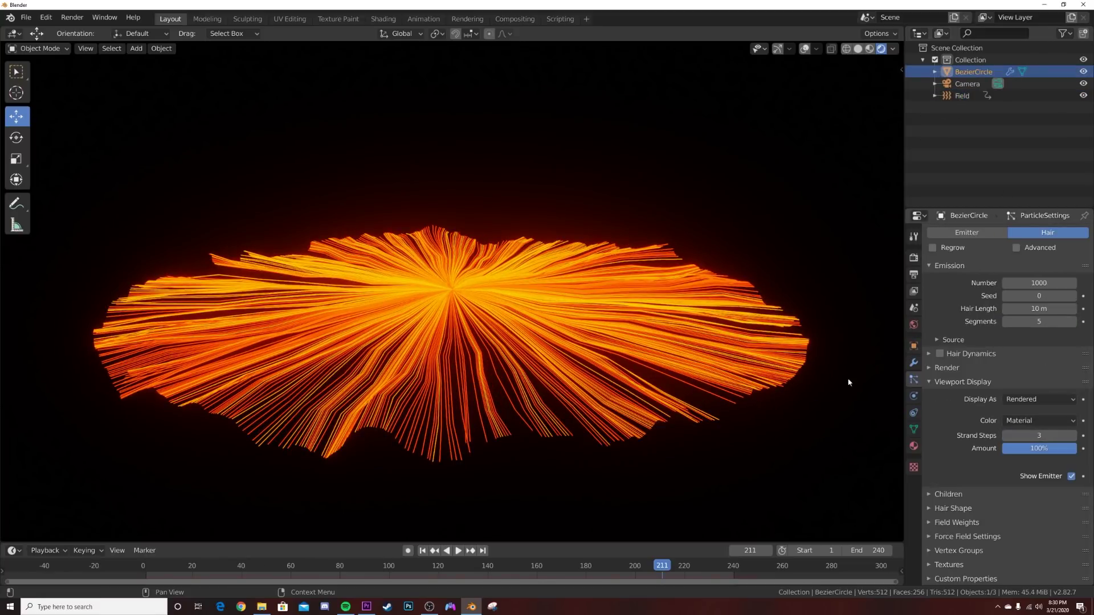
{"action": "key", "text": "KP_0"}
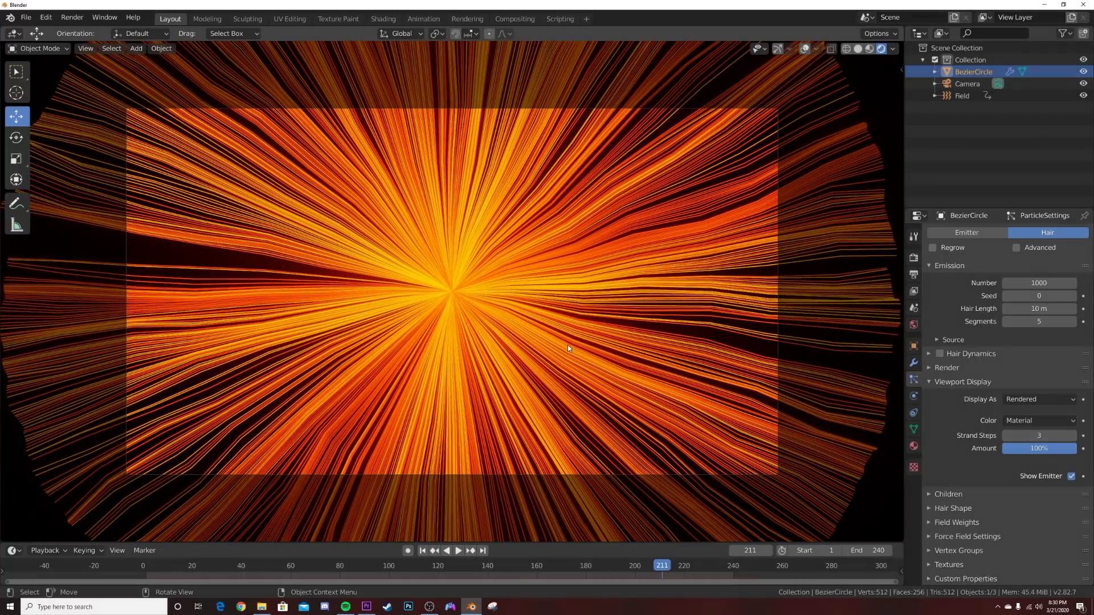
Show the field's force field settings, start playback, and set the turbulence size to 1
{"action": "left_click", "coordinate": [953, 97]}
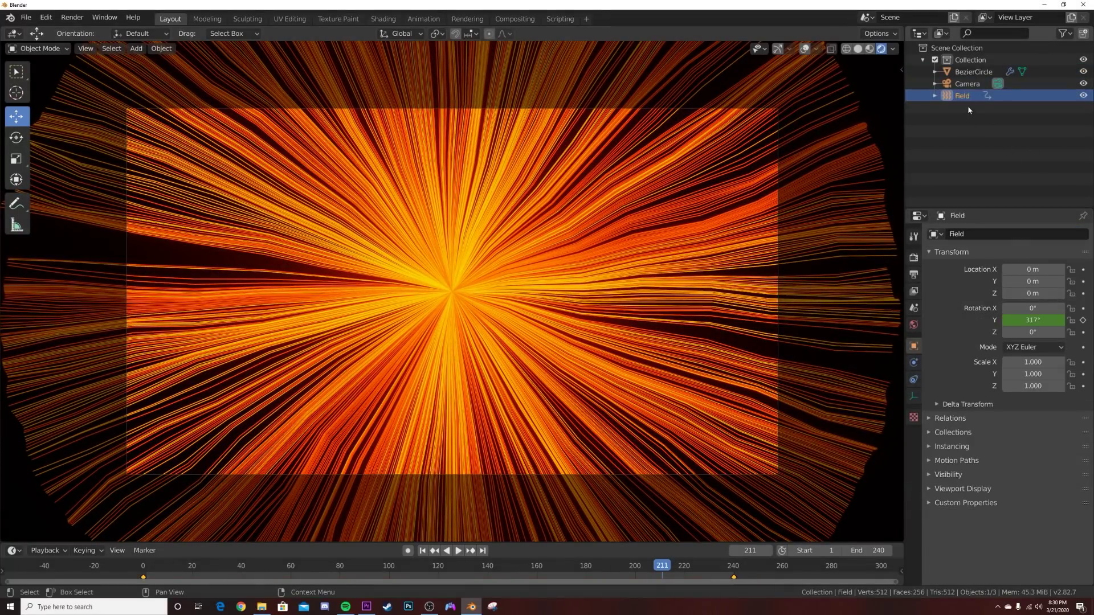
{"action": "left_click", "coordinate": [914, 363]}
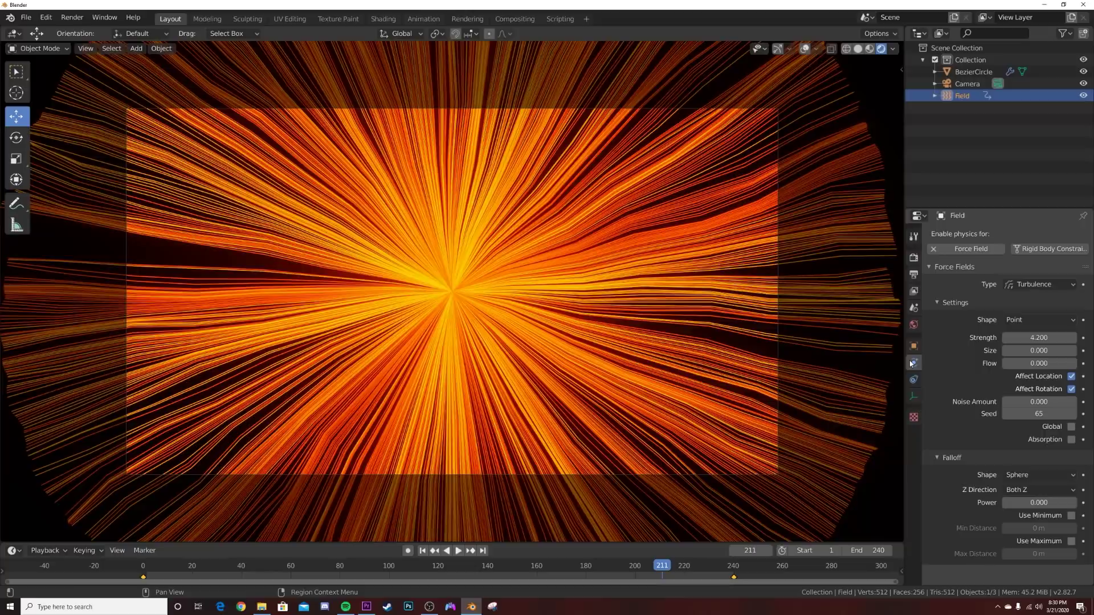
{"action": "key", "text": "space"}
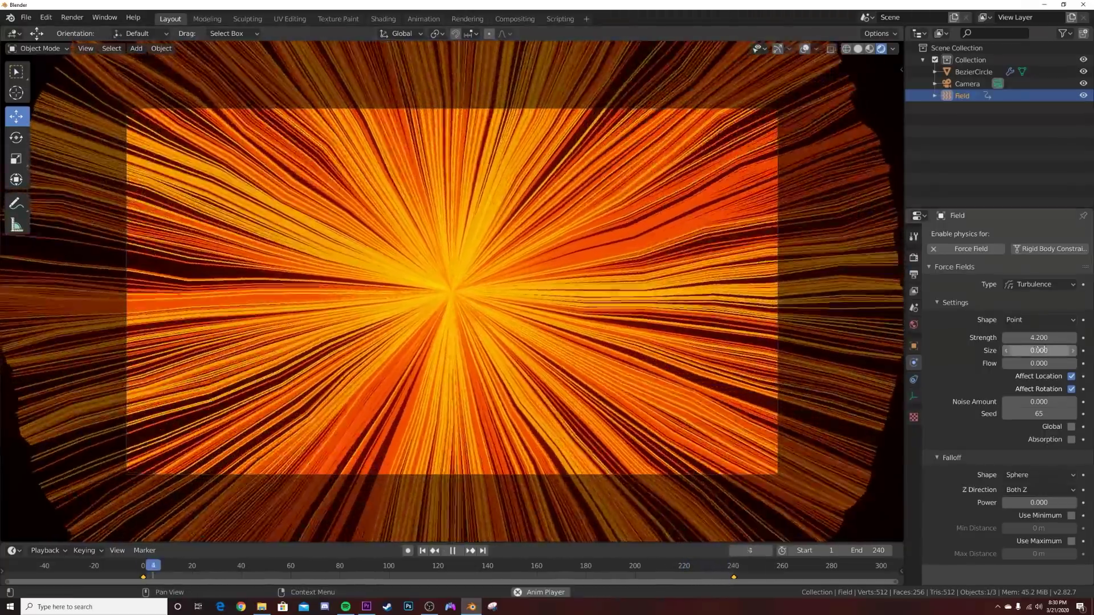
{"action": "left_click_drag", "start_coordinate": [1038, 351], "coordinate": [1088, 350]}
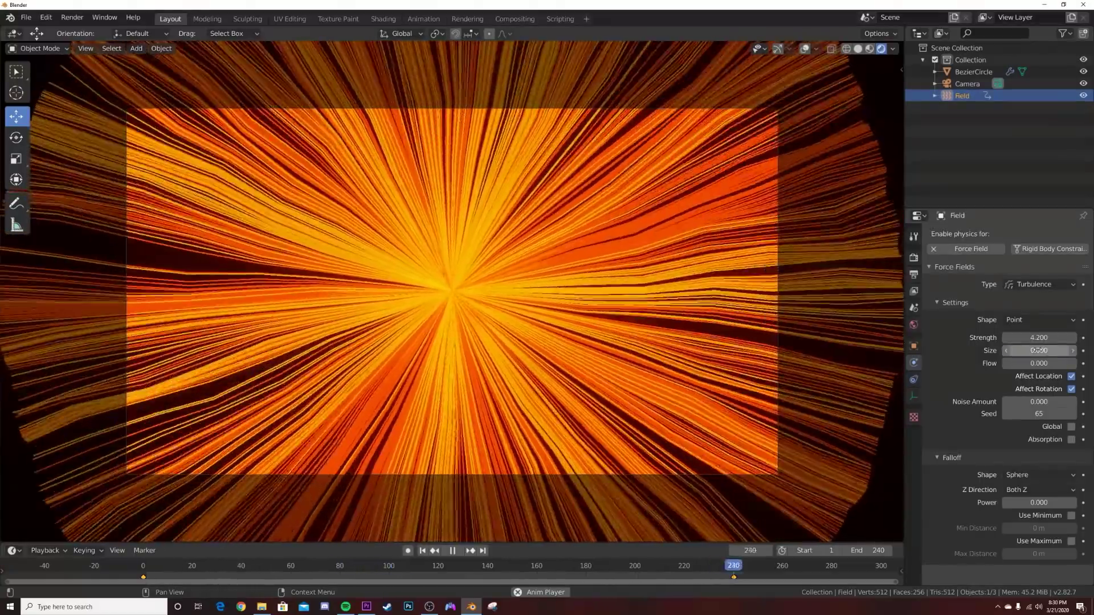
{"action": "left_click", "coordinate": [1037, 350]}
{"action": "type", "text": "1"}
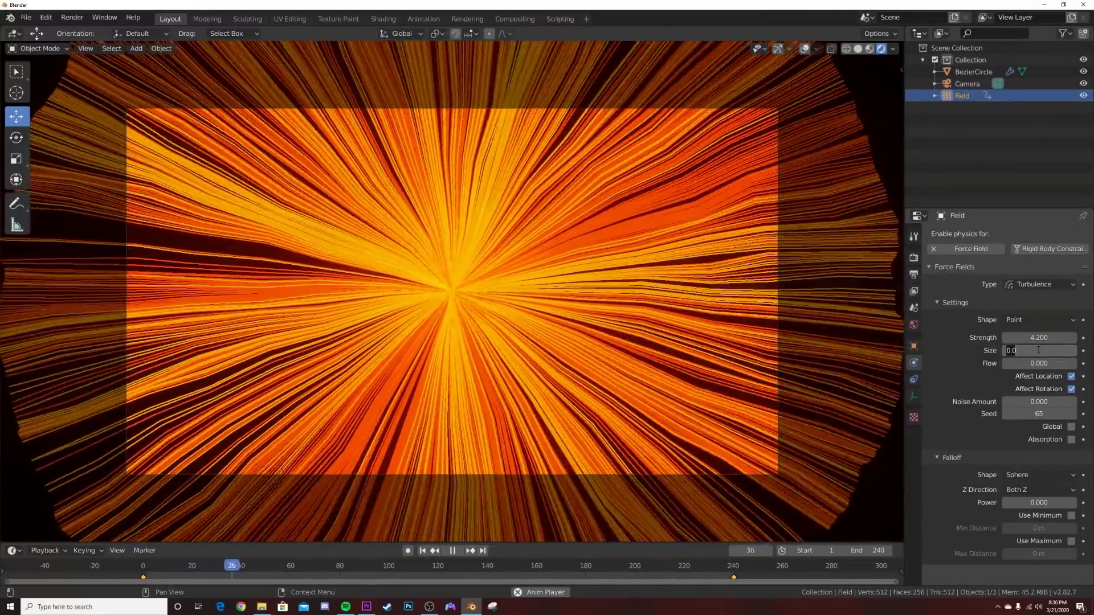
{"action": "key", "text": "Return"}
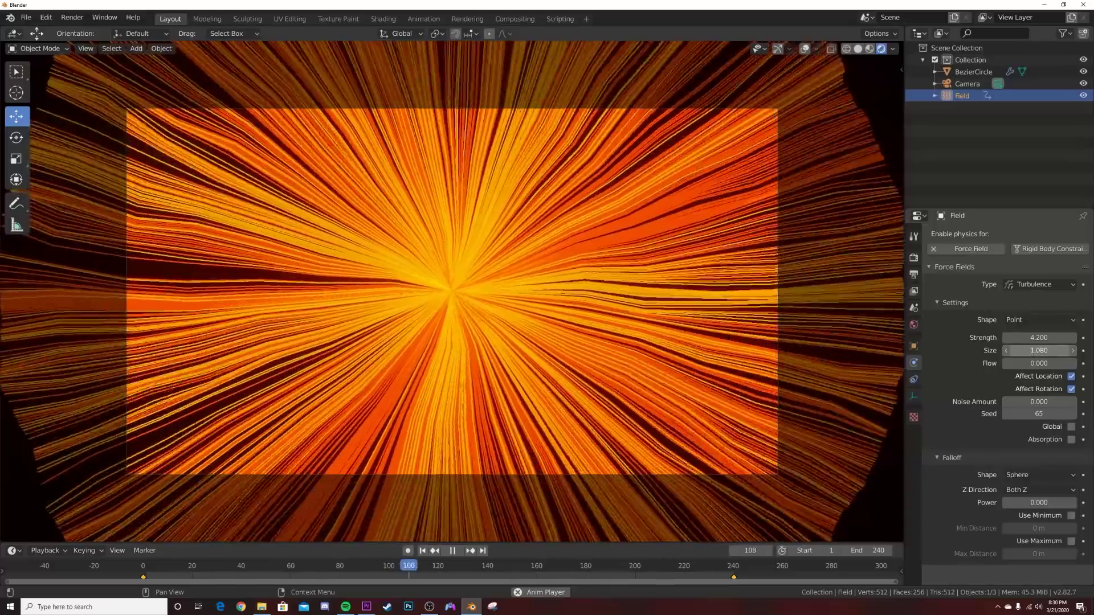
Tune the turbulence during playback to a strength of 5.5 and a size of 0.96, and stop the animation
{"action": "mouse_move", "coordinate": [1032, 351]}
{"action": "left_mouse_down"}
{"action": "mouse_move", "coordinate": [1059, 352]}
{"action": "mouse_move", "coordinate": [1051, 352]}
{"action": "left_mouse_up"}
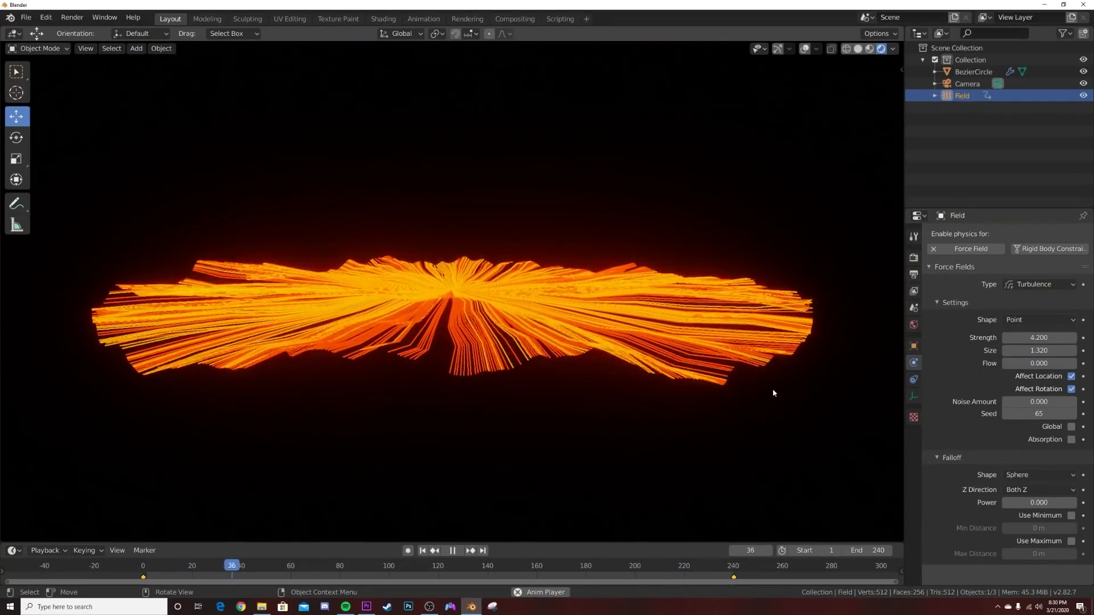
{"action": "mouse_move", "coordinate": [1039, 337]}
{"action": "left_mouse_down"}
{"action": "mouse_move", "coordinate": [1060, 337]}
{"action": "mouse_move", "coordinate": [1045, 337]}
{"action": "left_mouse_up"}
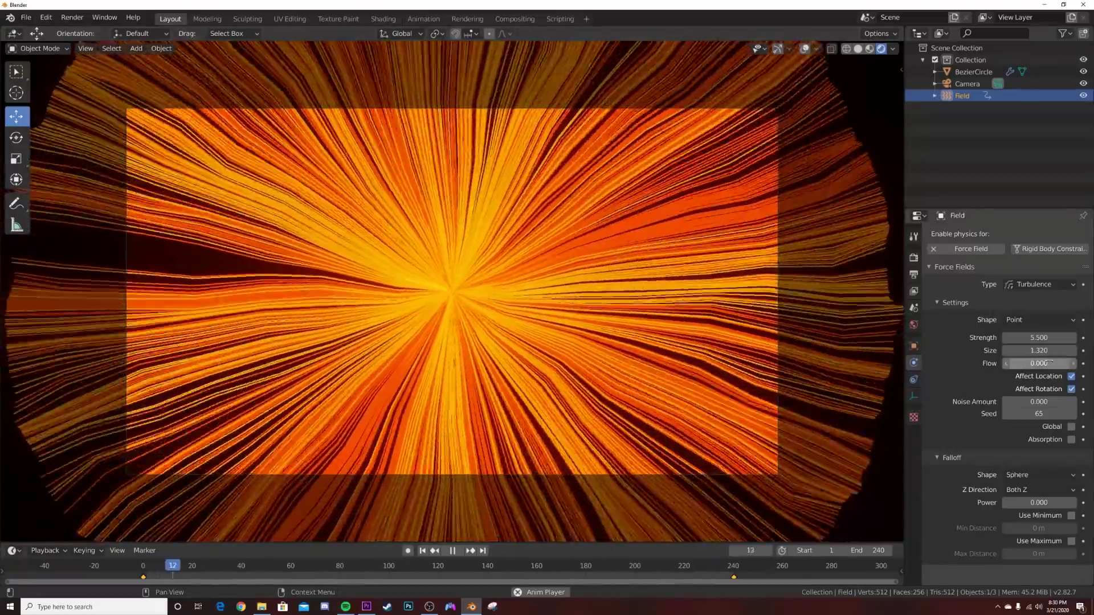
{"action": "mouse_move", "coordinate": [1042, 350]}
{"action": "left_mouse_down"}
{"action": "mouse_move", "coordinate": [1022, 350]}
{"action": "mouse_move", "coordinate": [1063, 350]}
{"action": "left_mouse_up"}
{"action": "key", "text": "space"}
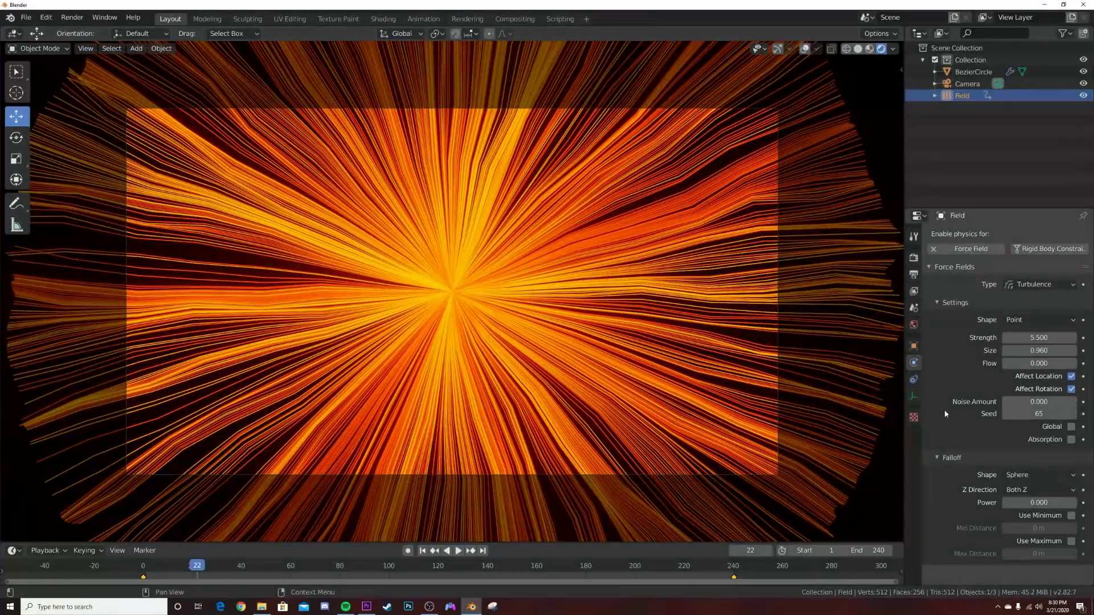
Set the ring's viewport hair strand steps to 8 and preview the smoother strands in a short playback
{"action": "left_click", "coordinate": [972, 72]}
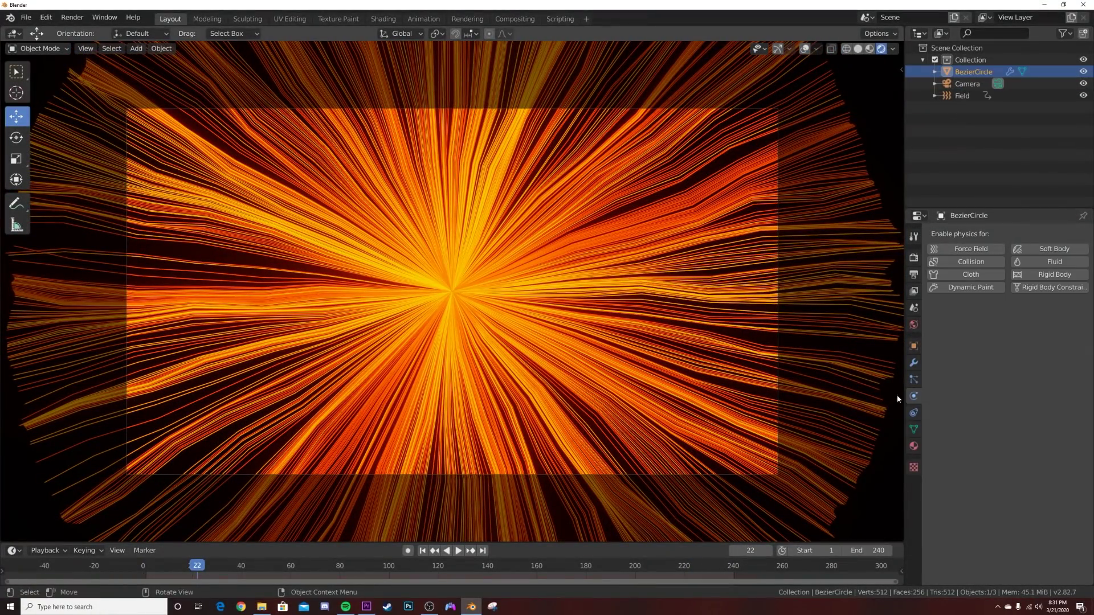
{"action": "left_click", "coordinate": [913, 380]}
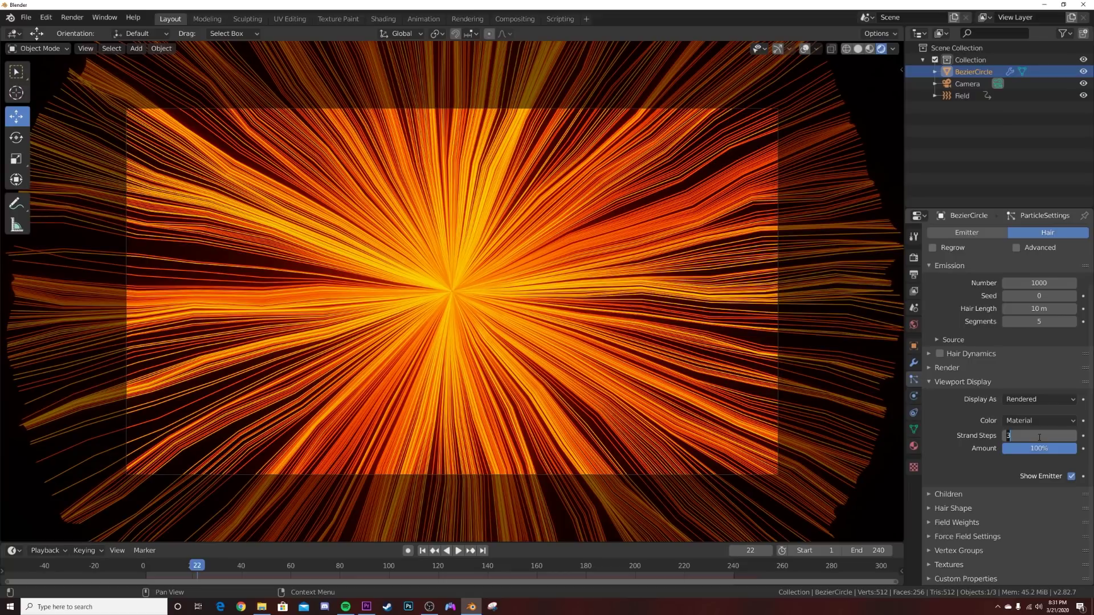
{"action": "key", "text": "Return"}
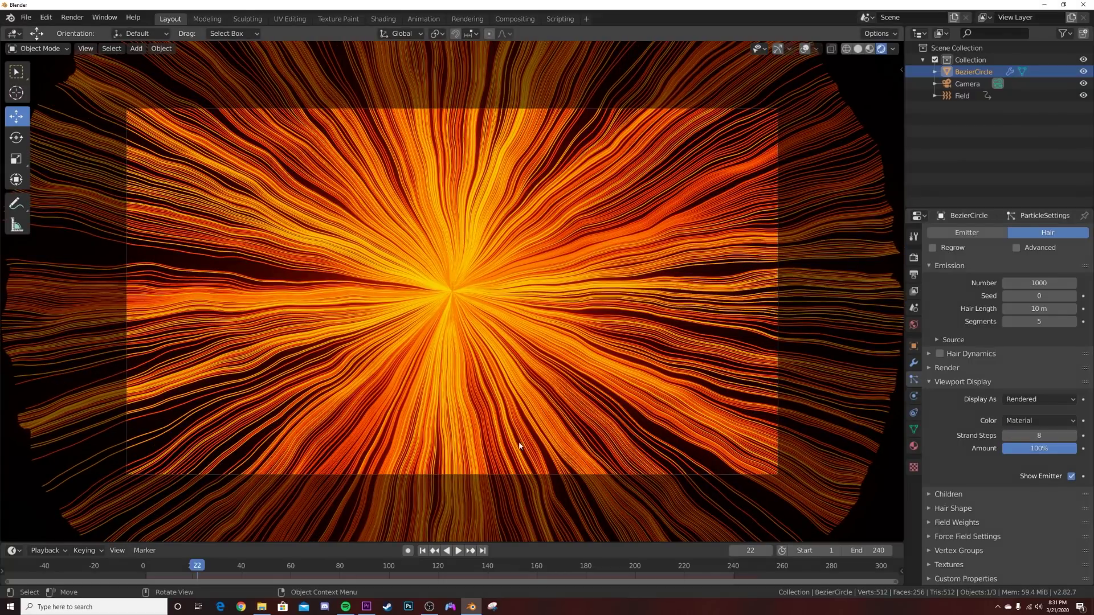
{"action": "key", "text": "space"}
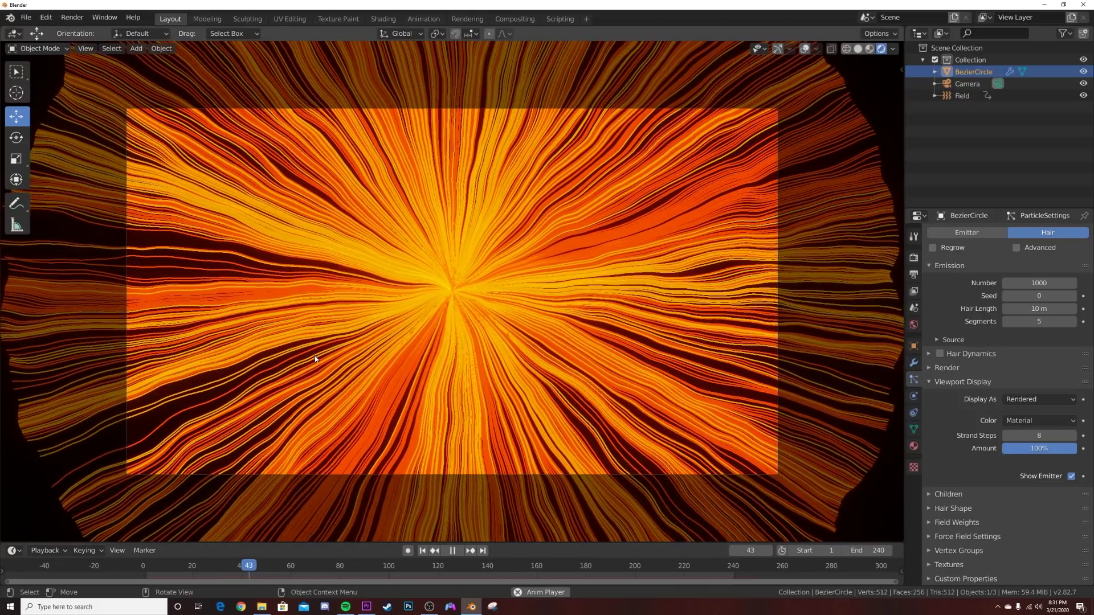
{"action": "key", "text": "space"}
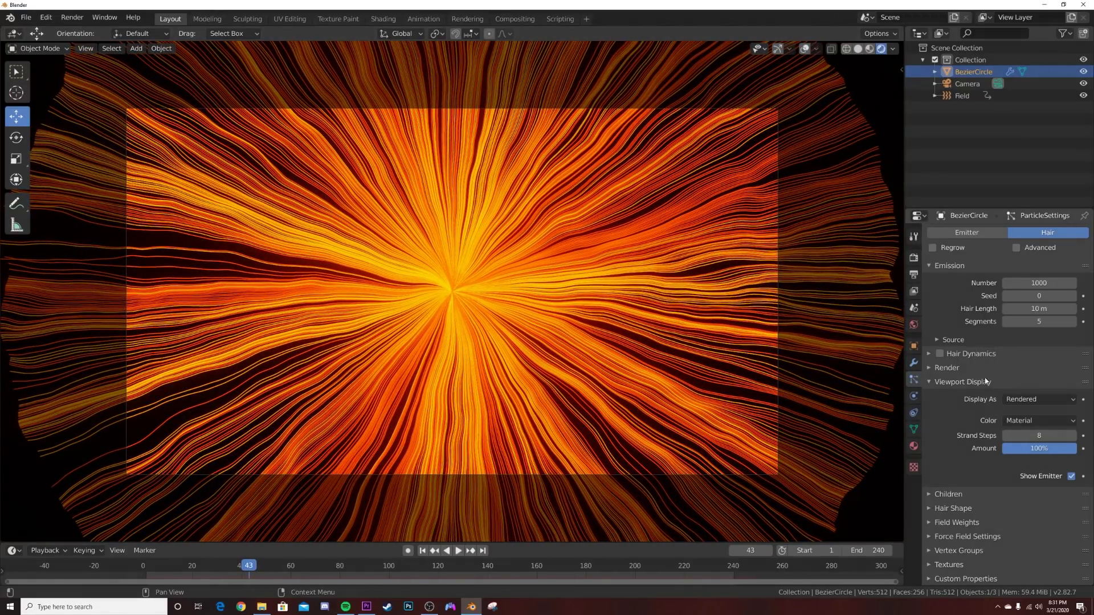
Set the render output to a file named sun on the Desktop, with FFmpeg video as the file format
{"action": "left_click", "coordinate": [913, 275]}
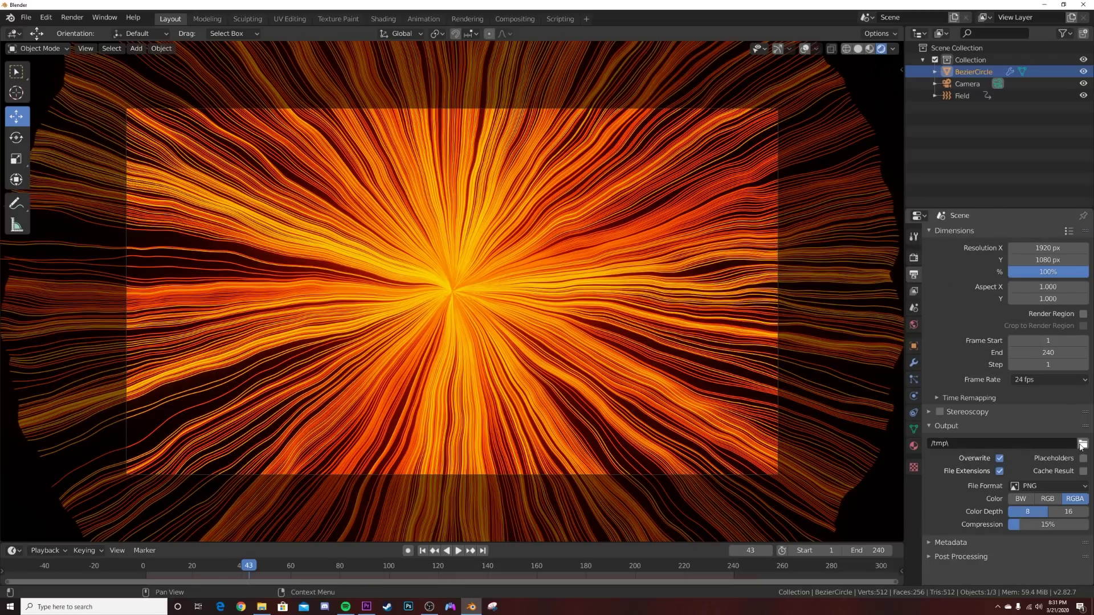
{"action": "left_click", "coordinate": [1081, 444]}
{"action": "left_click", "coordinate": [290, 254]}
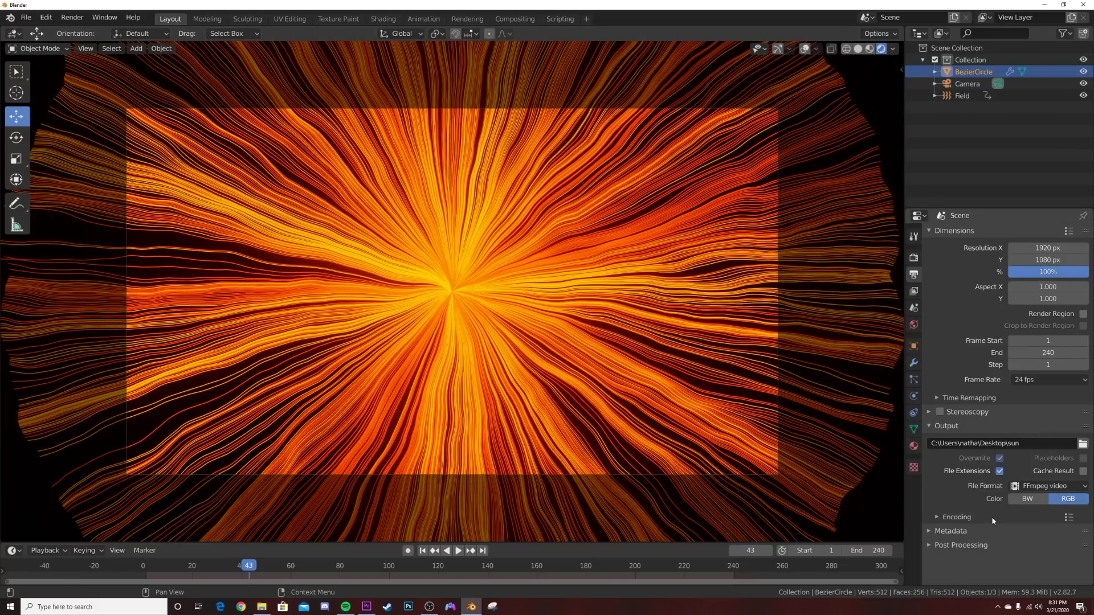
Set the video encoding to an MPEG-4 container with Perceptually lossless output quality
{"action": "left_click", "coordinate": [992, 518]}
{"action": "left_click", "coordinate": [1026, 535]}
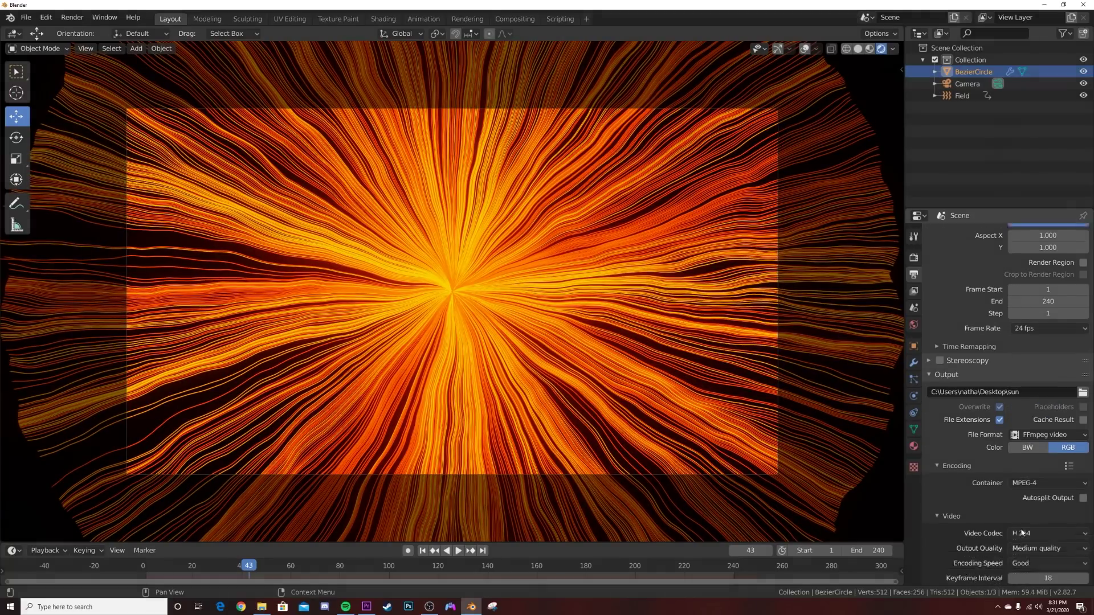
{"action": "left_click", "coordinate": [1028, 476]}
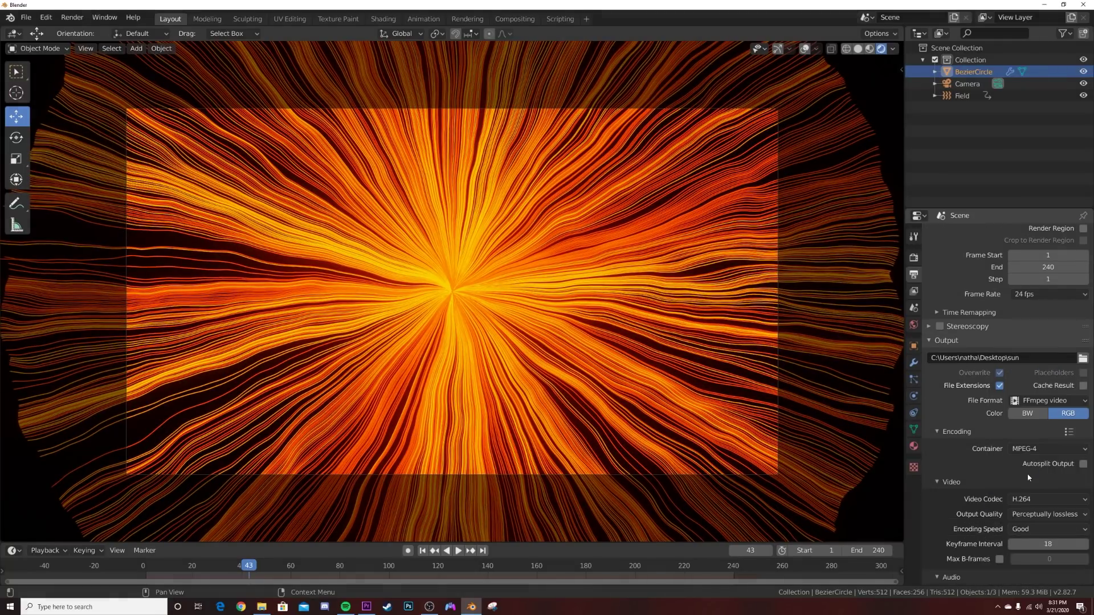